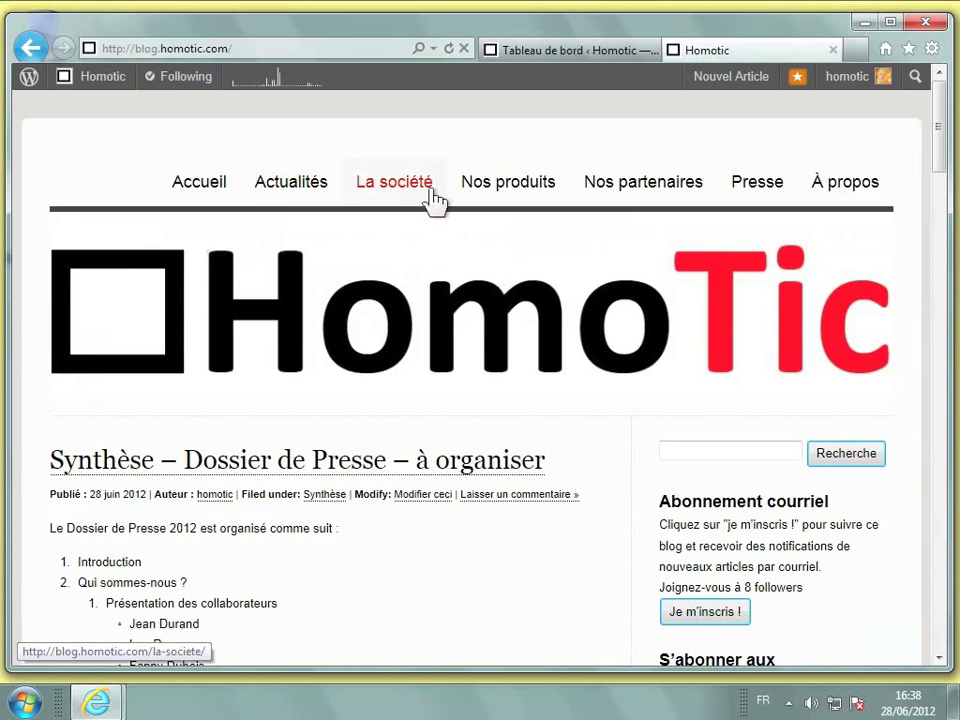
Step: Open the blog's À propos page and examine the company presentation, address map and press contact details
mouse_move(525, 194)
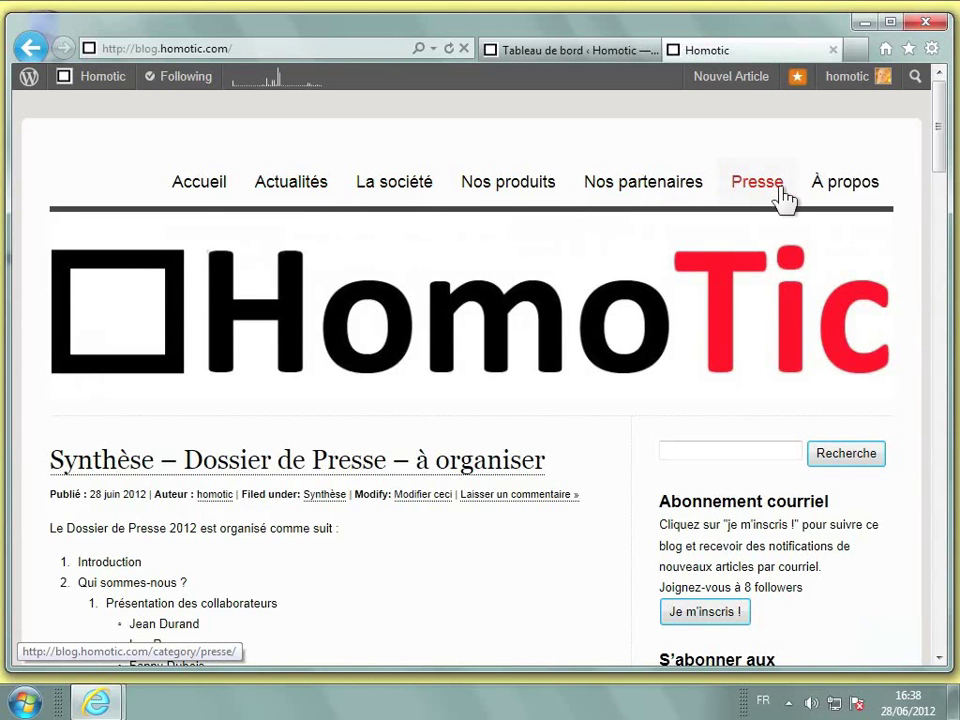
left_click(840, 197)
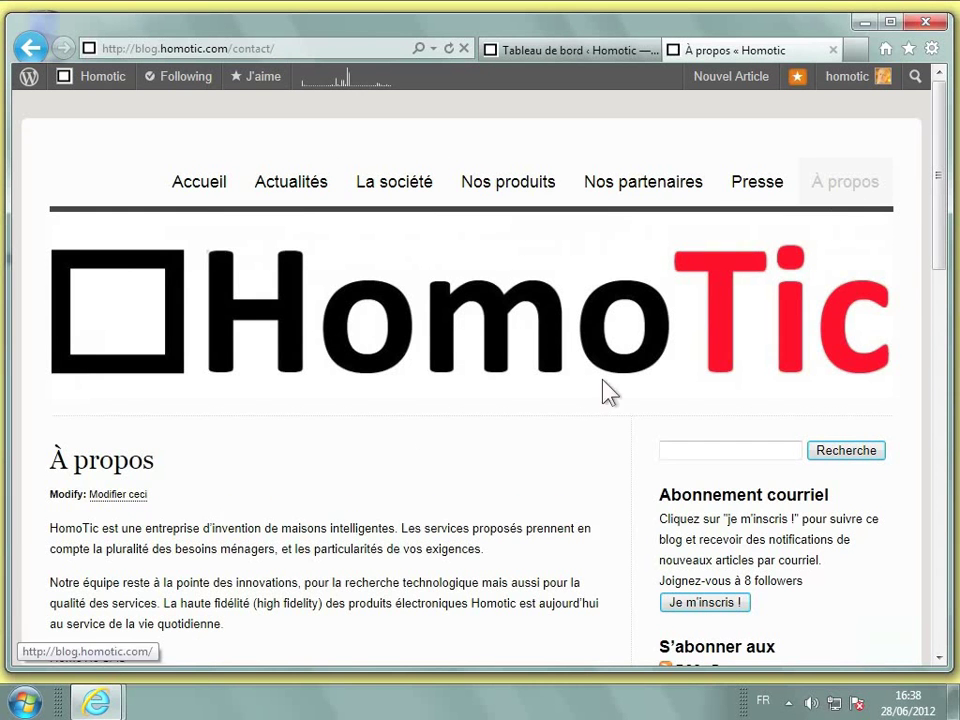
scroll(520, 480, "down", 1)
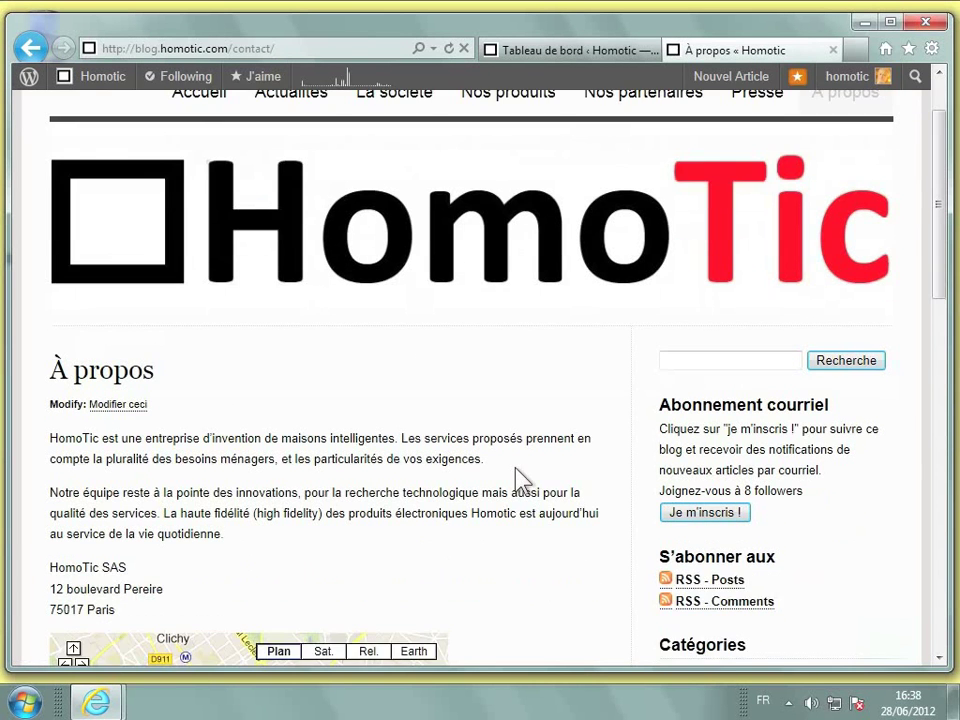
scroll(520, 480, "down", 1)
scroll(520, 480, "down", 1)
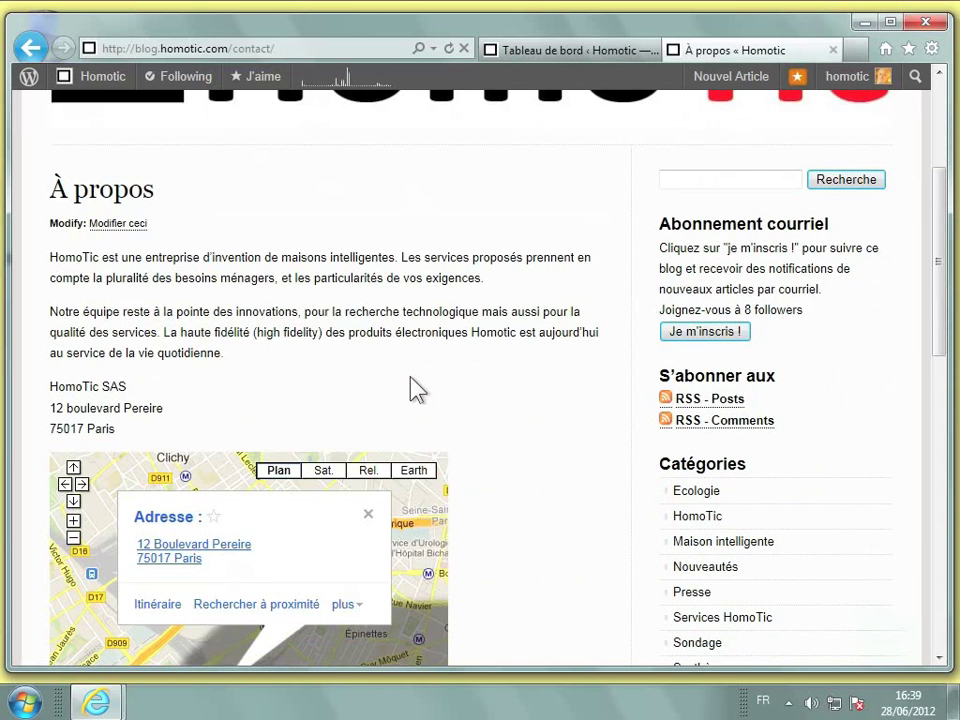
scroll(417, 390, "down", 2)
scroll(417, 390, "down", 1)
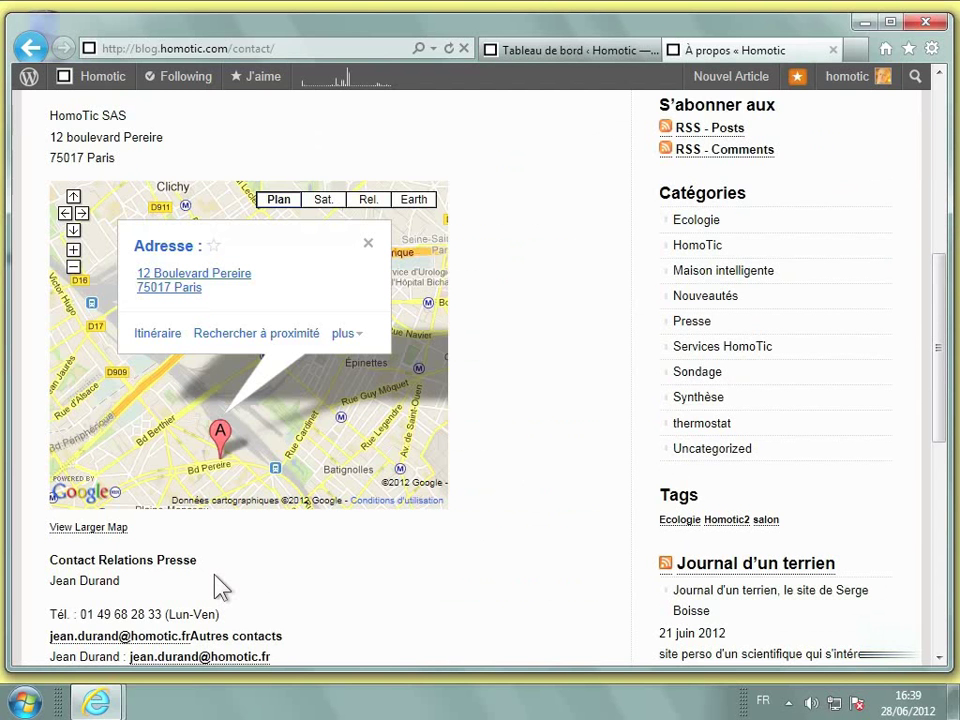
scroll(480, 552, "up", 5)
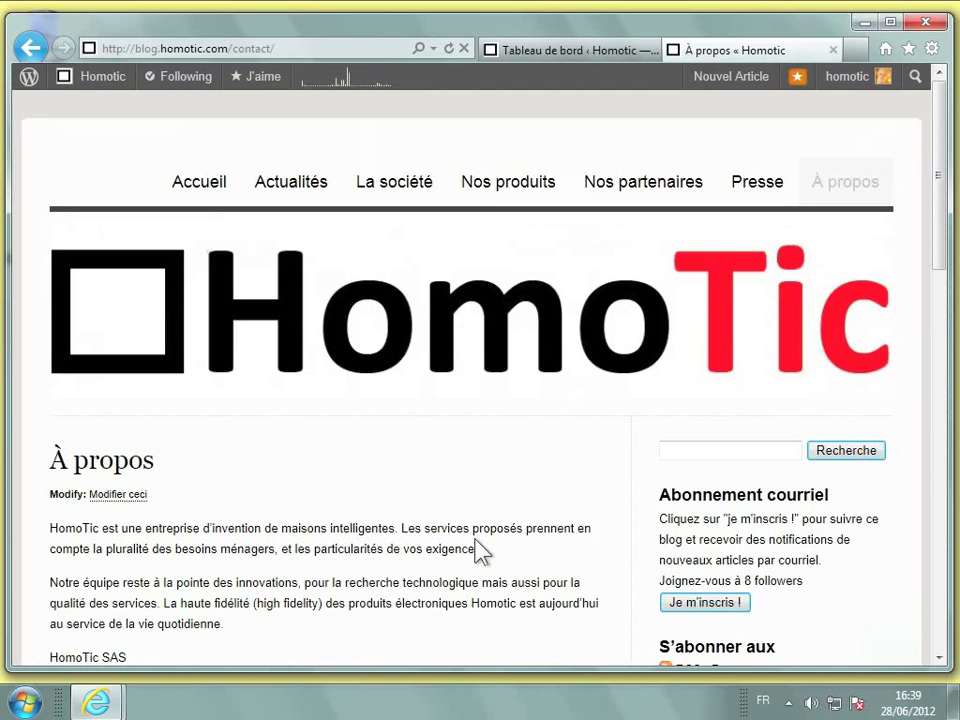
Step: Create a new page in the WordPress dashboard and title it "Contact"
left_click(530, 52)
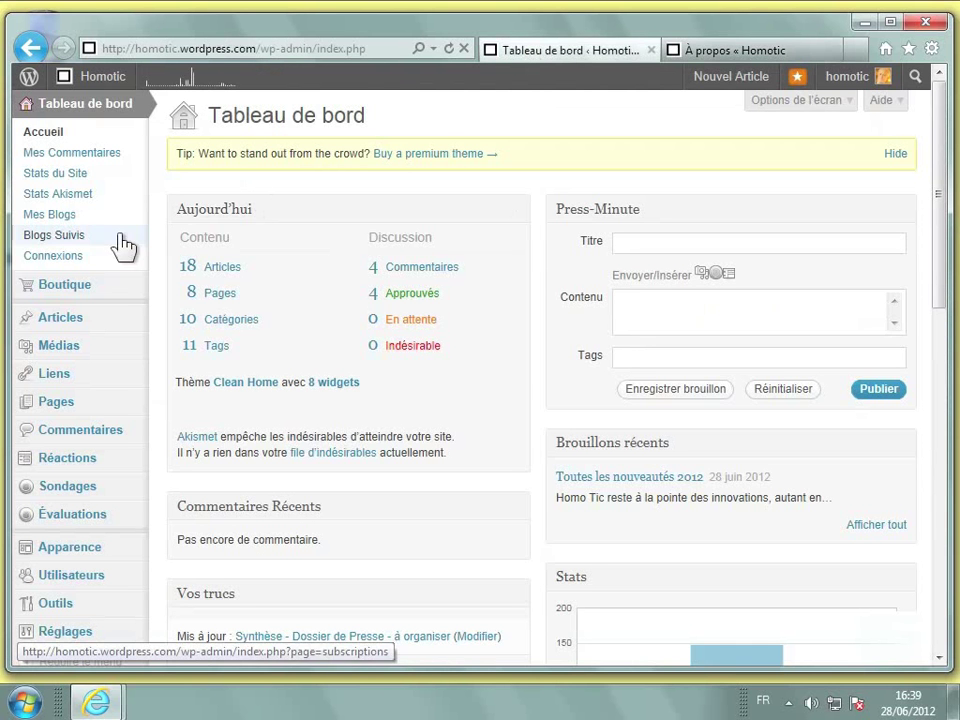
mouse_move(73, 405)
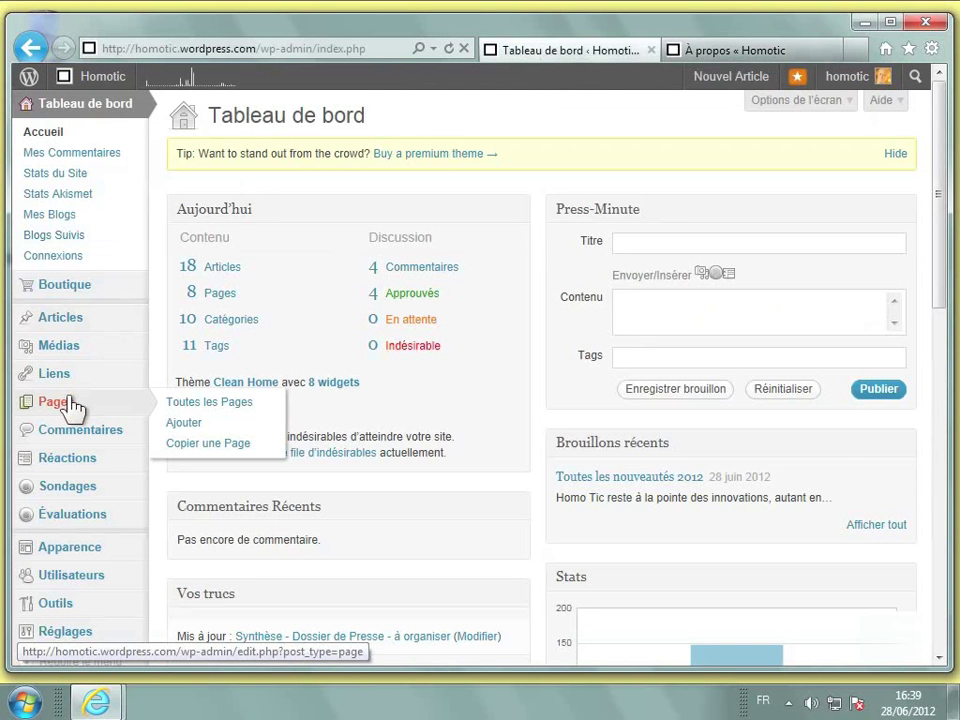
left_click(183, 425)
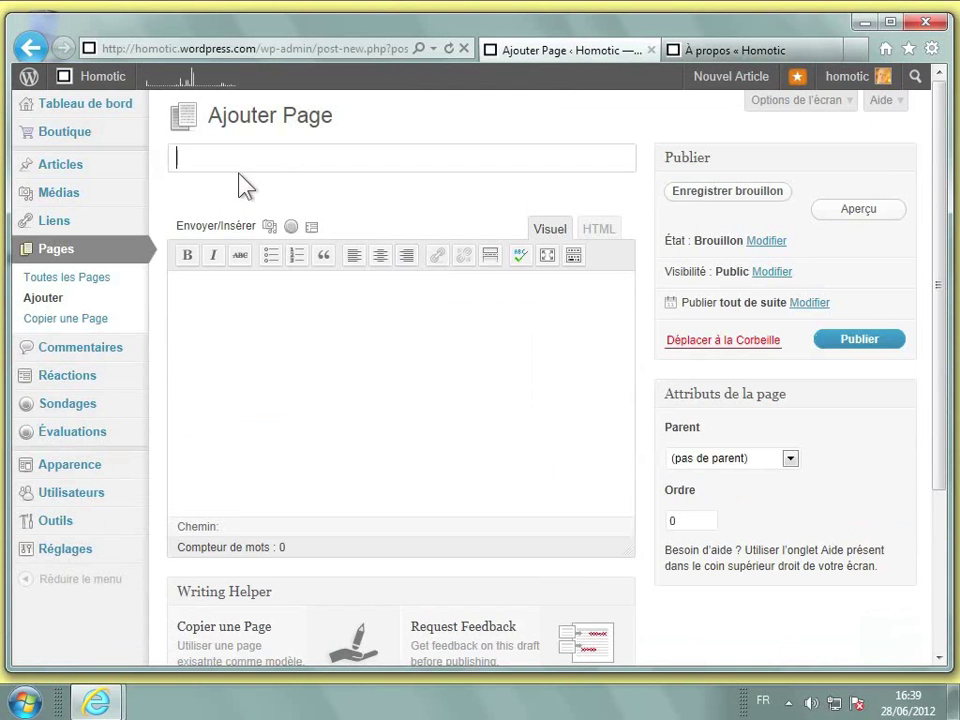
type("Contact")
Step: Paste the copied company address, Google map code and contact details into the Contact page body and publish the page
left_click(214, 289)
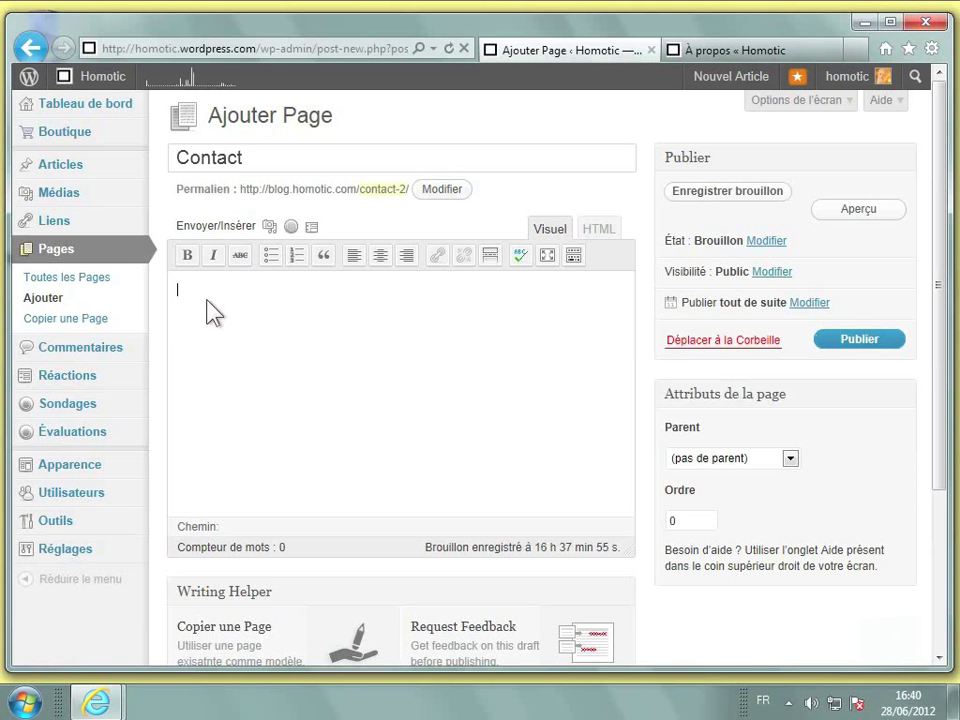
key("ctrl+v")
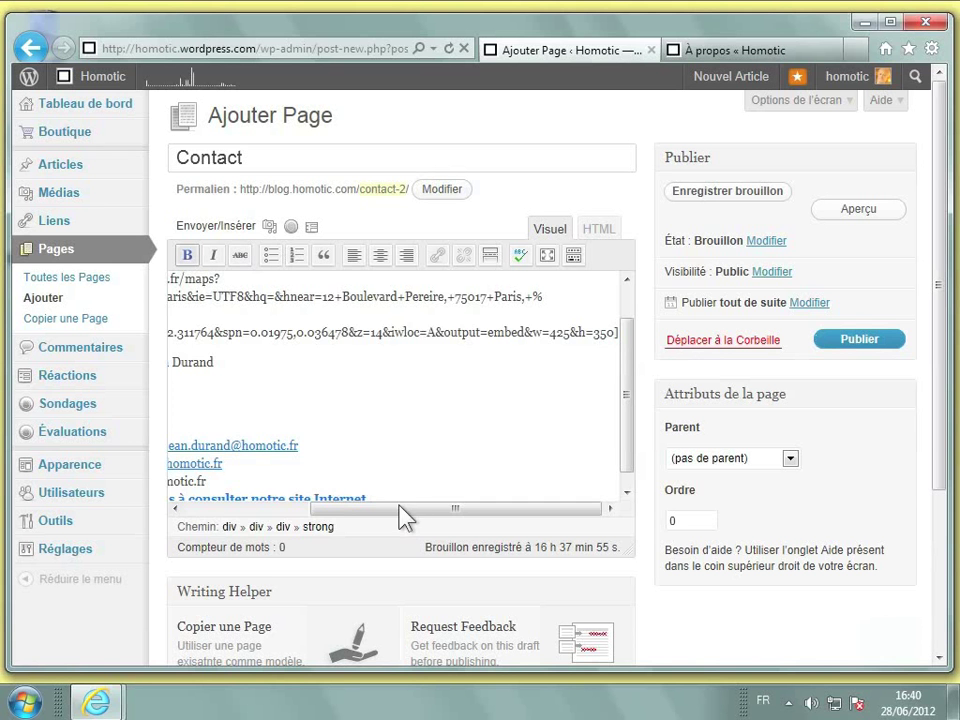
left_click_drag(403, 512, 253, 506)
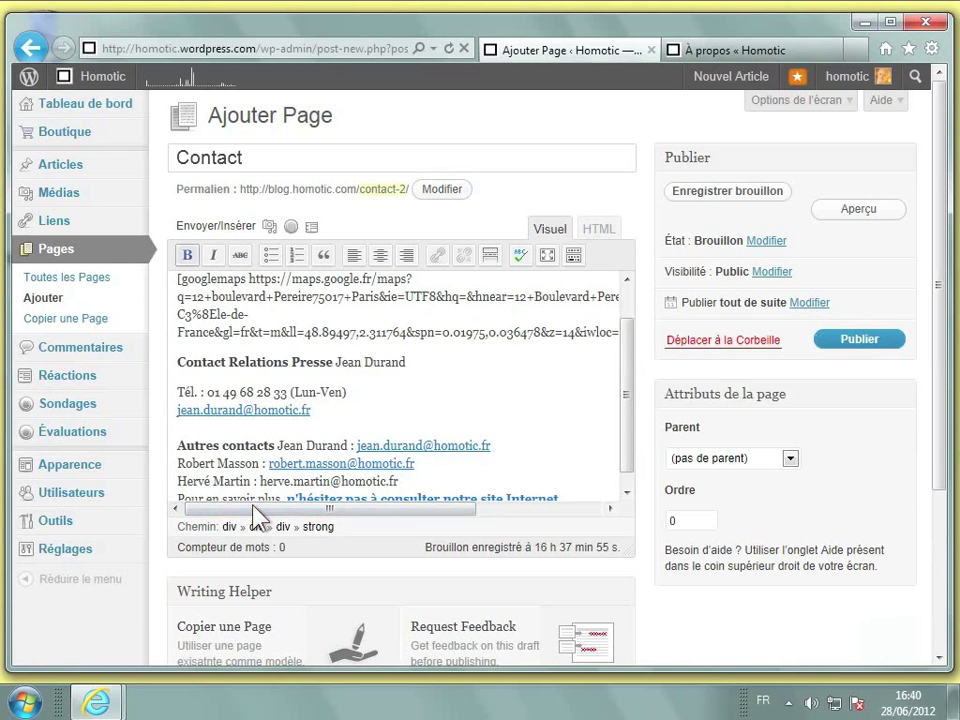
left_click_drag(633, 377, 636, 275)
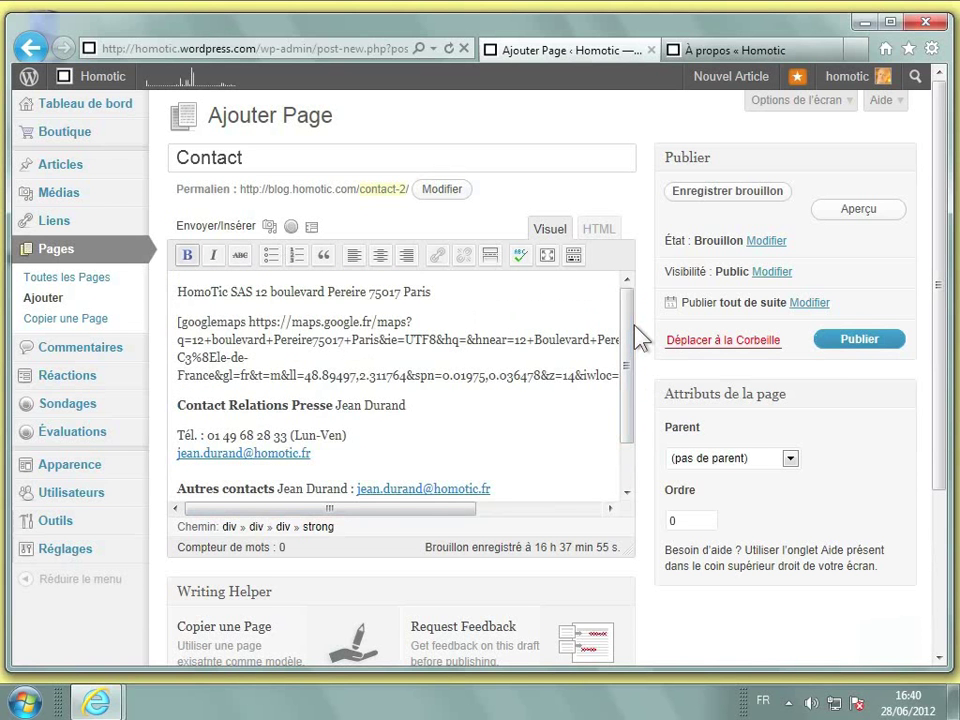
left_click(833, 345)
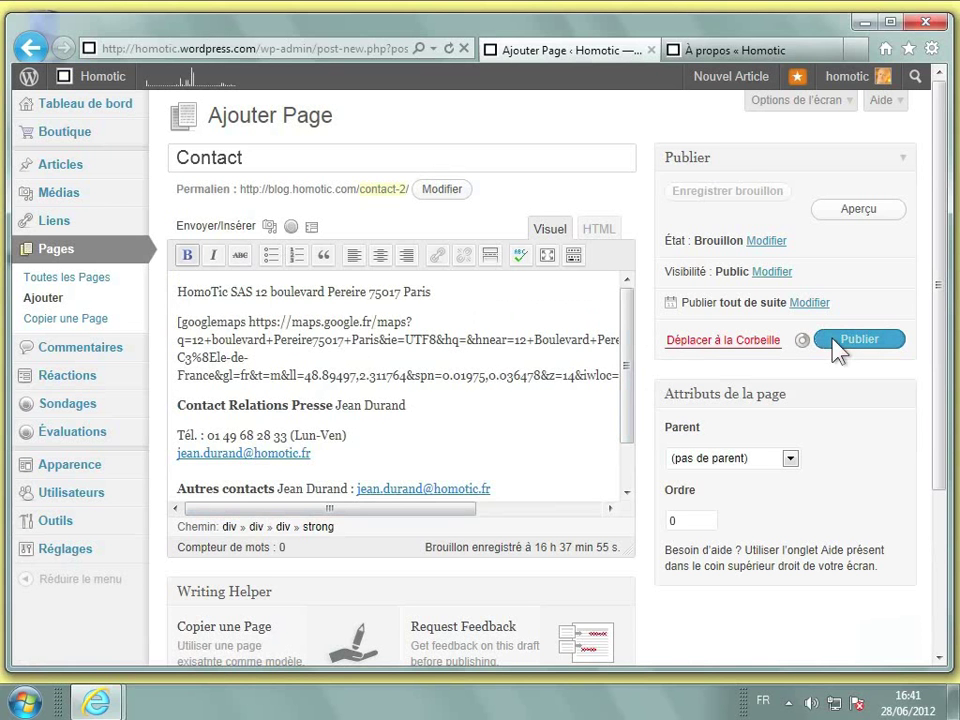
Step: Reload the public À propos page to check the blog's navigation bar for the Contact page, and return to the page editor
left_click(723, 48)
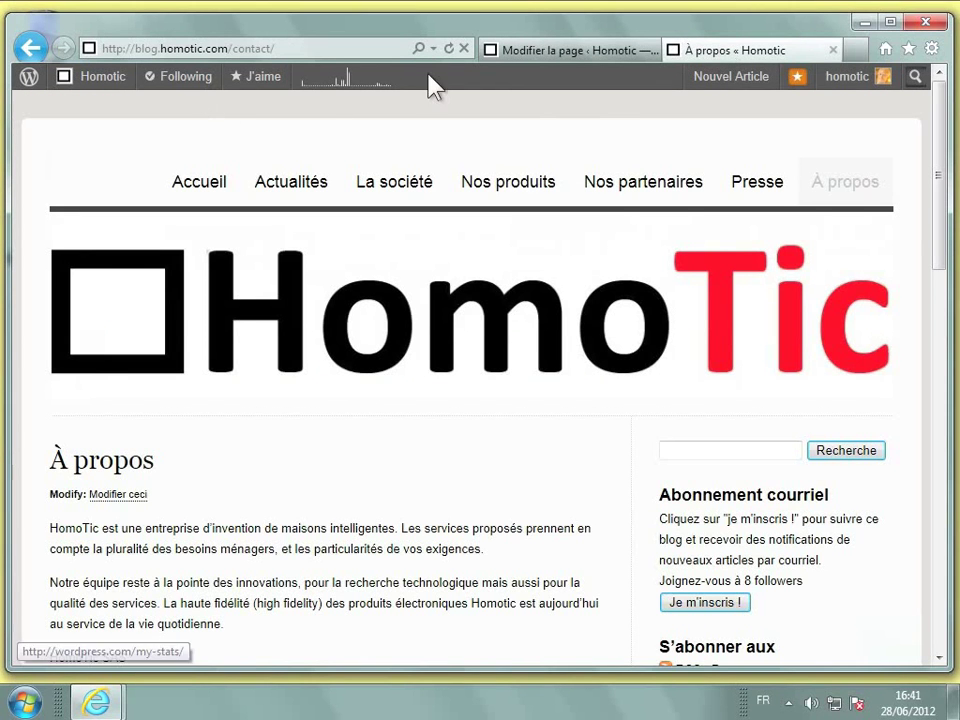
left_click(447, 50)
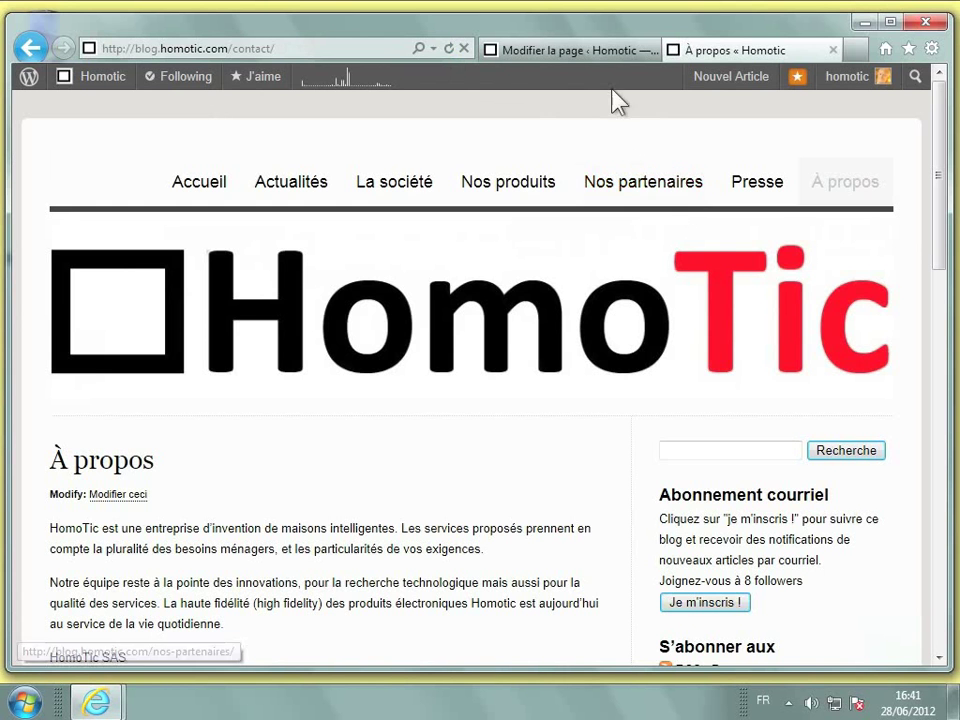
left_click(591, 58)
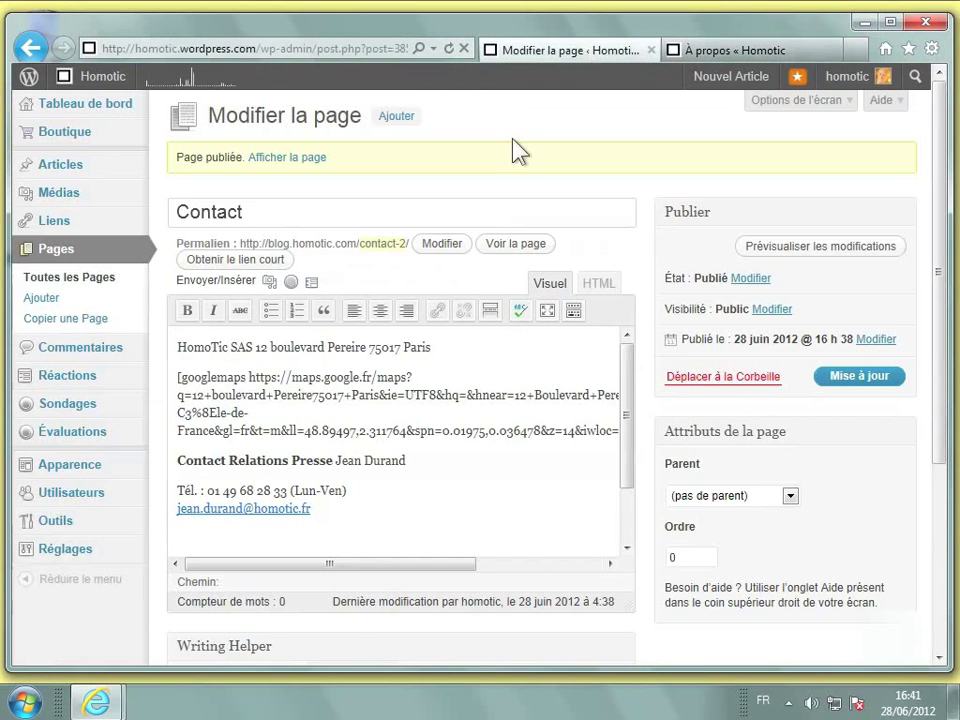
Step: In the Menus settings, set the theme's Navigation Principale location to the blank option and save it
mouse_move(101, 438)
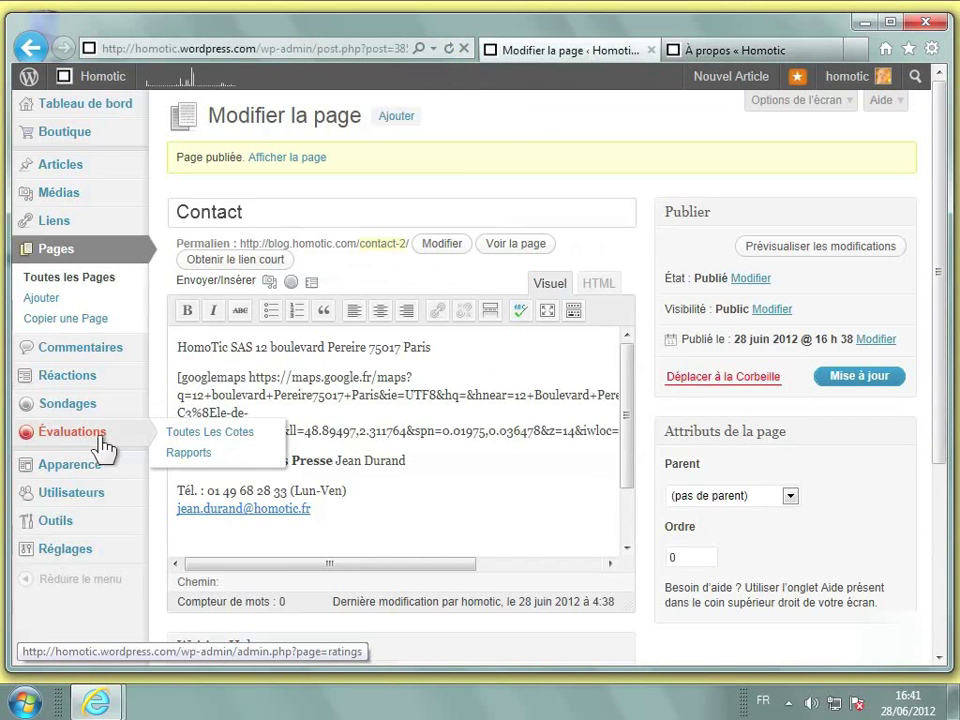
mouse_move(104, 470)
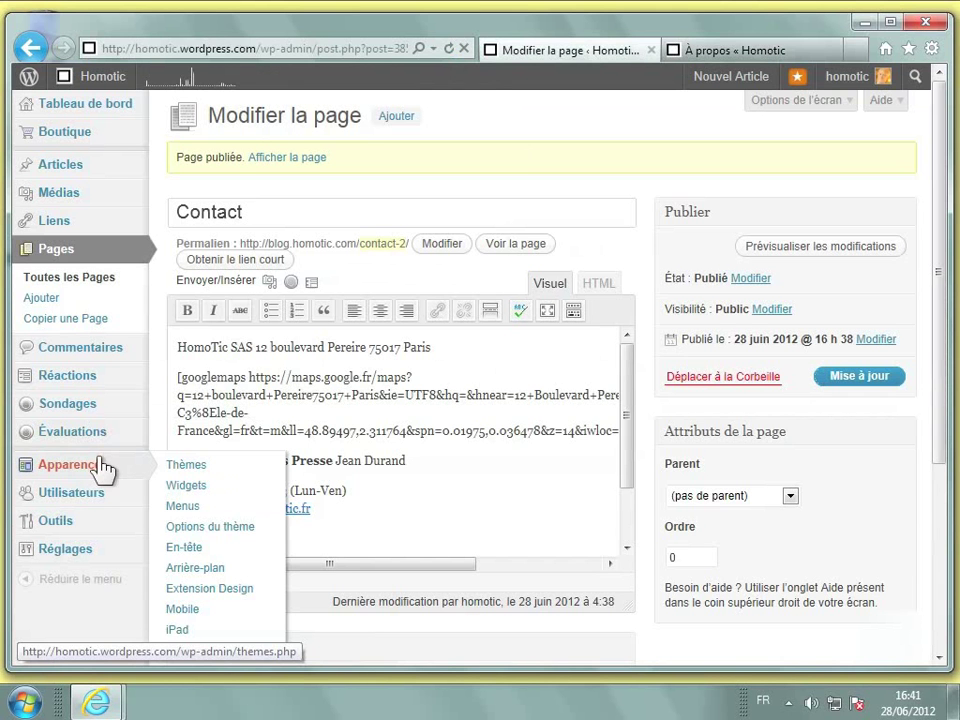
left_click(189, 507)
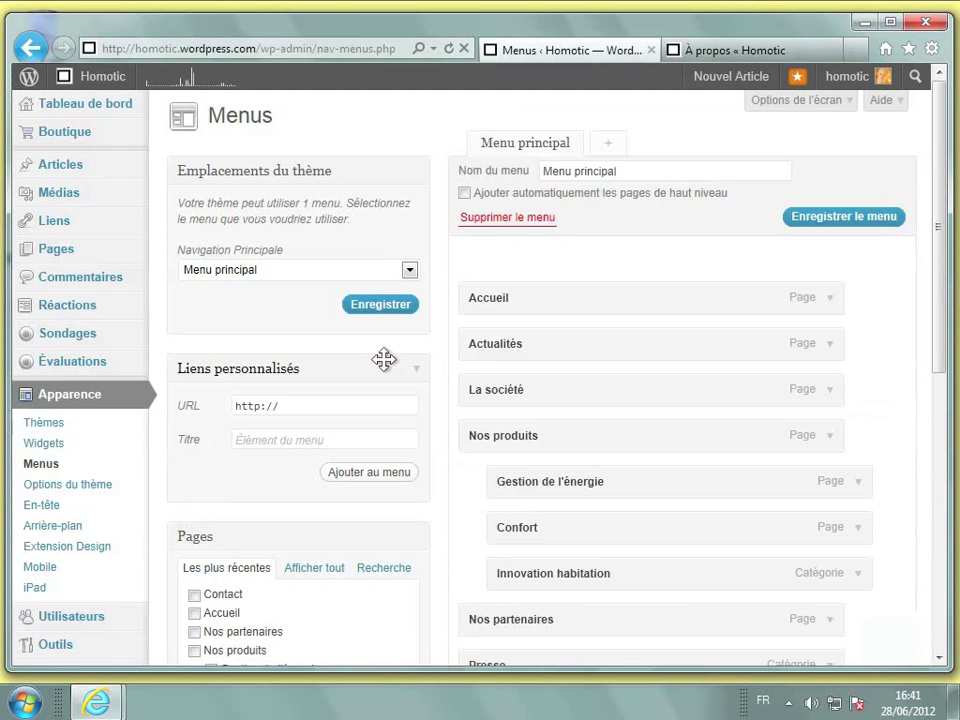
left_click(387, 278)
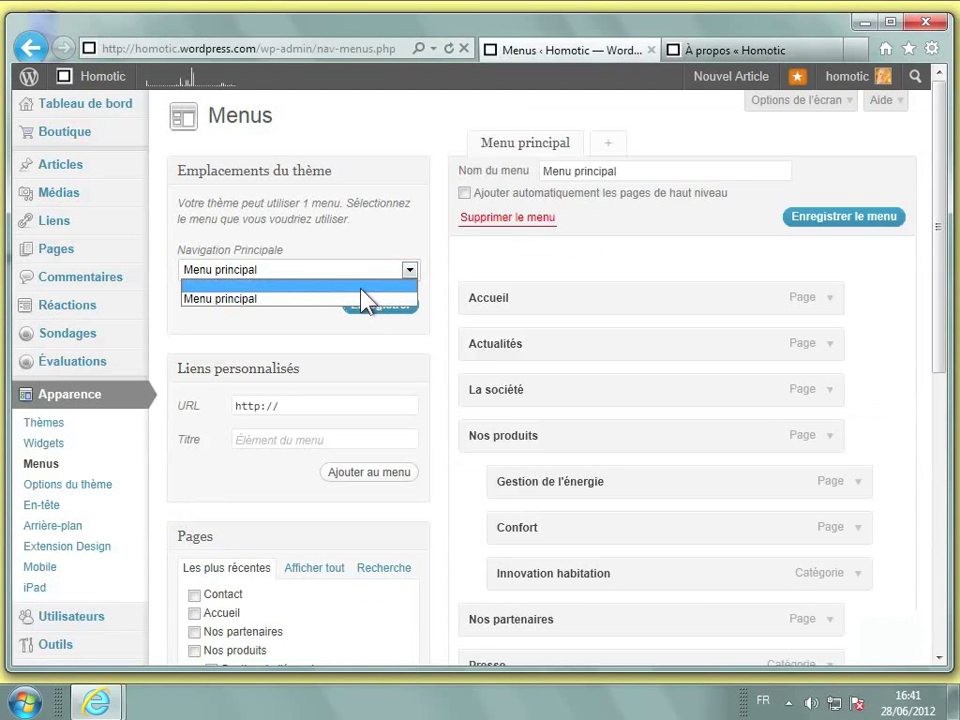
left_click(361, 288)
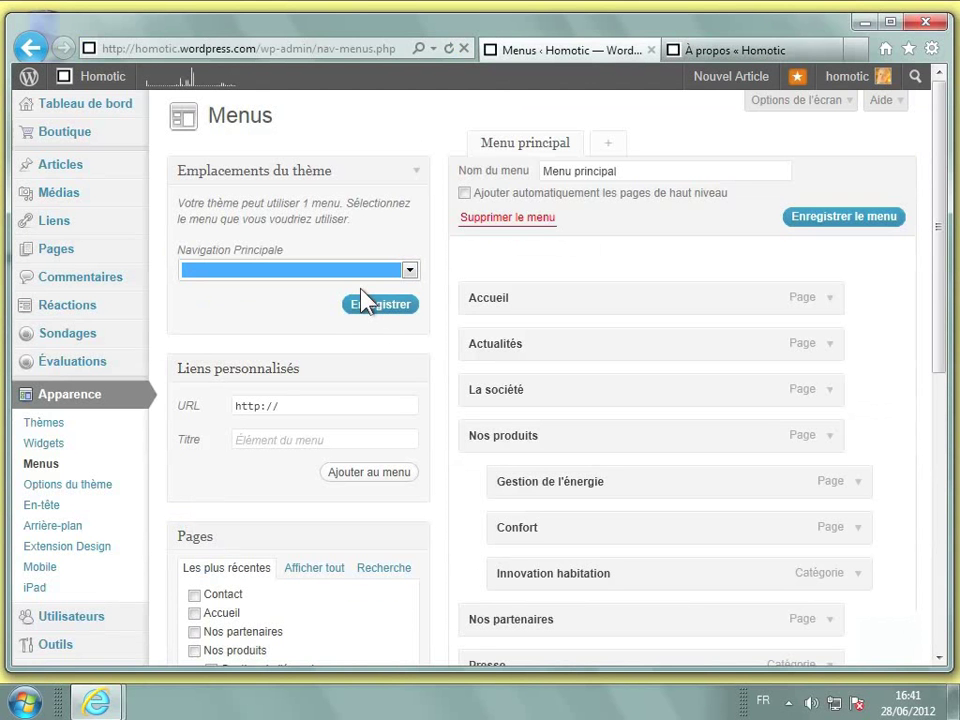
left_click(380, 308)
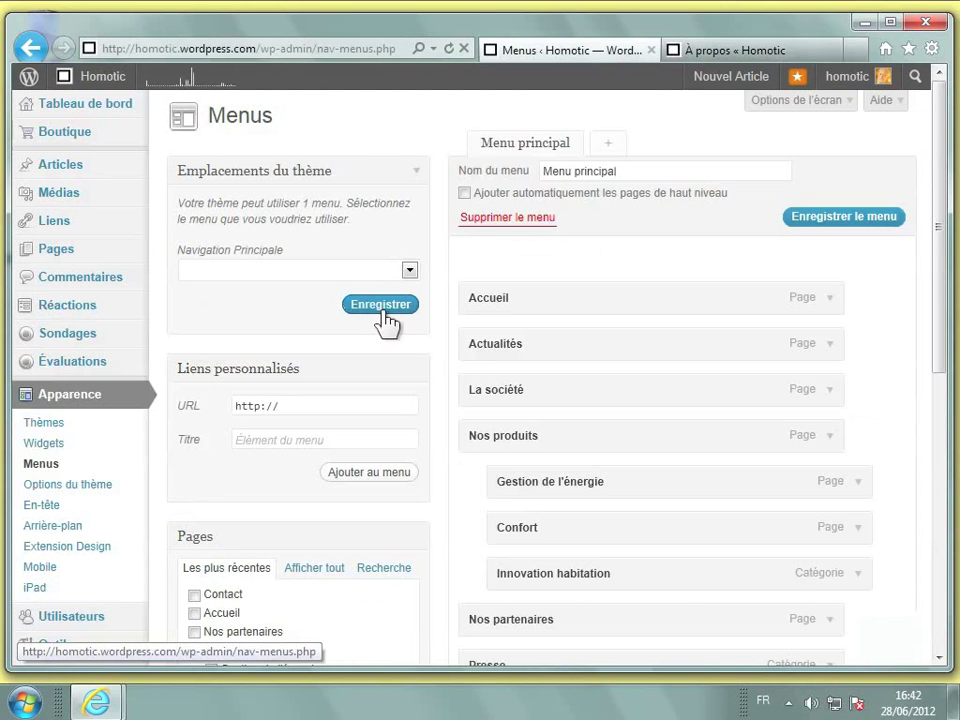
Step: Reload the public blog to check the order of pages in the navigation bar, and return to the Menus settings
left_click(724, 50)
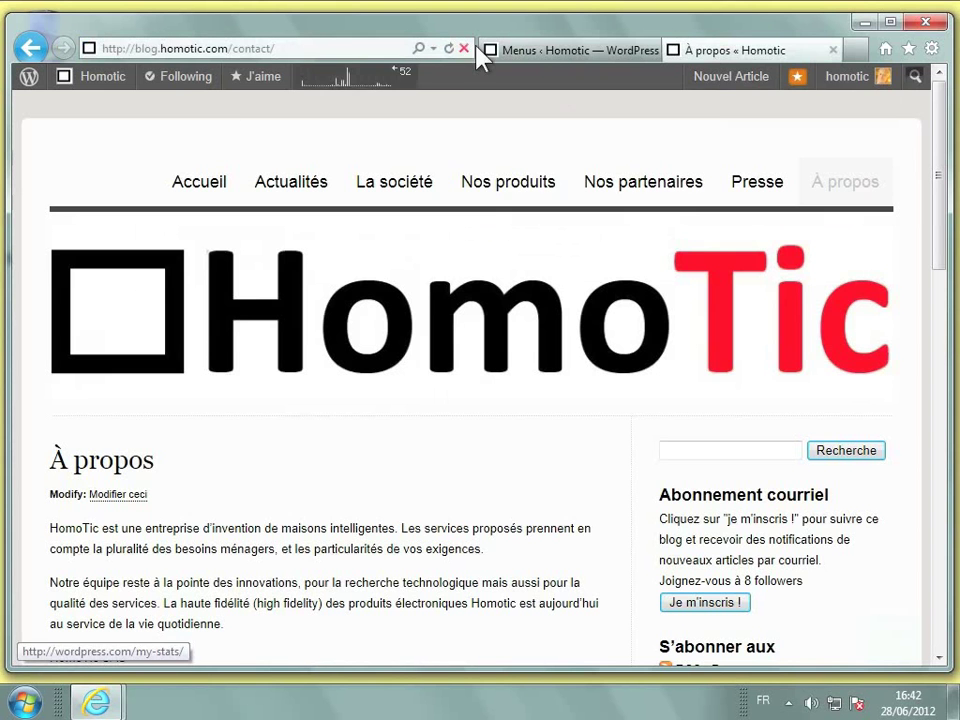
left_click(450, 47)
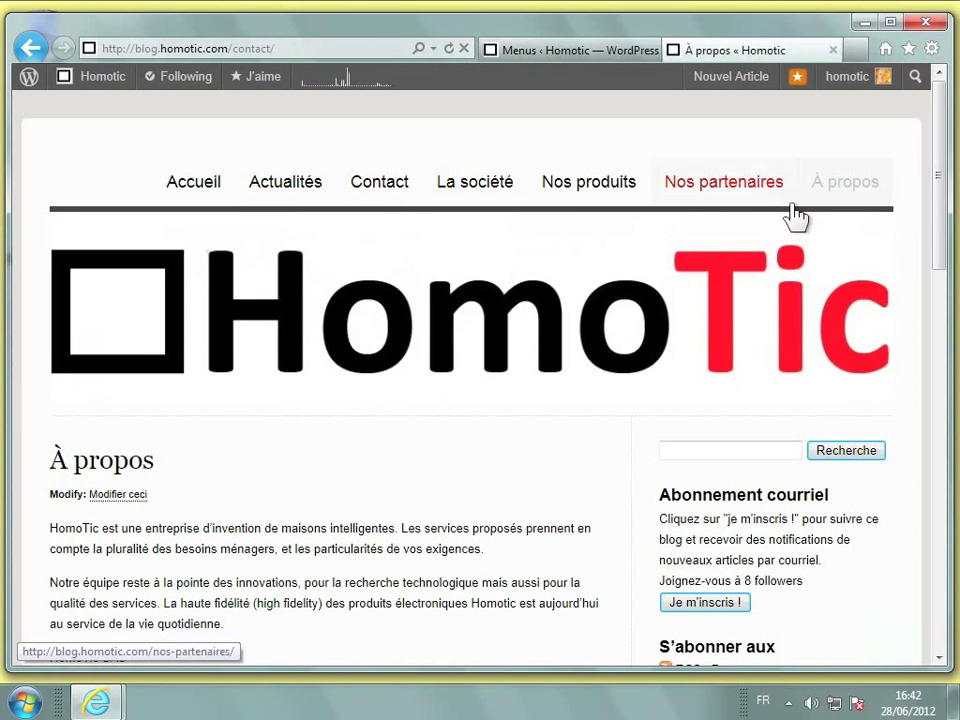
left_click(553, 63)
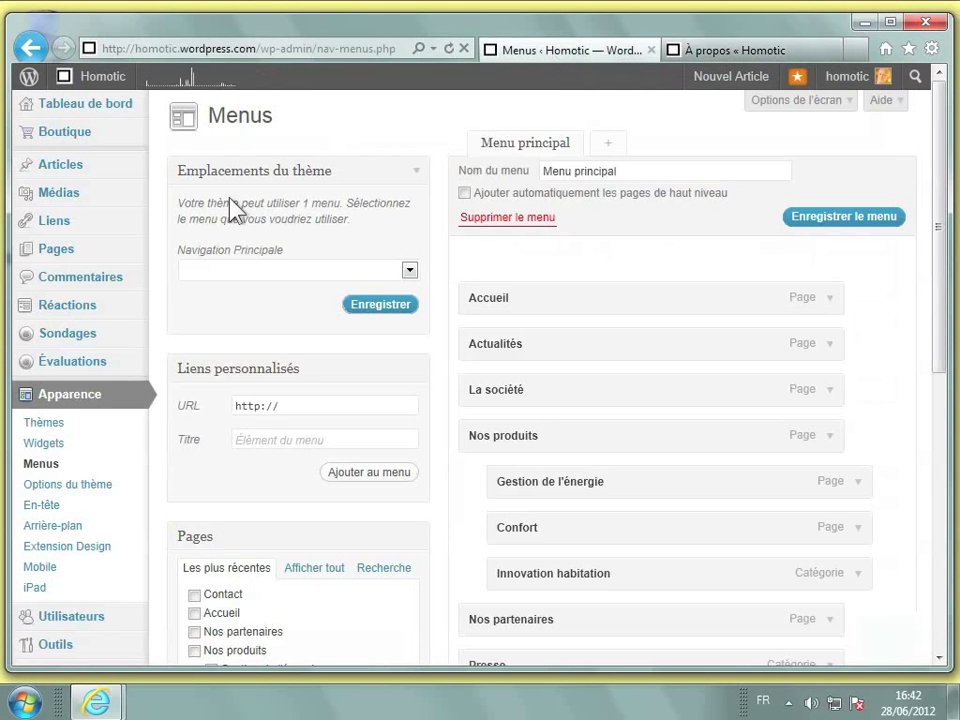
Step: Open the Accueil page for editing, keep its Ordre attribute at 0 and update the page
left_click(66, 258)
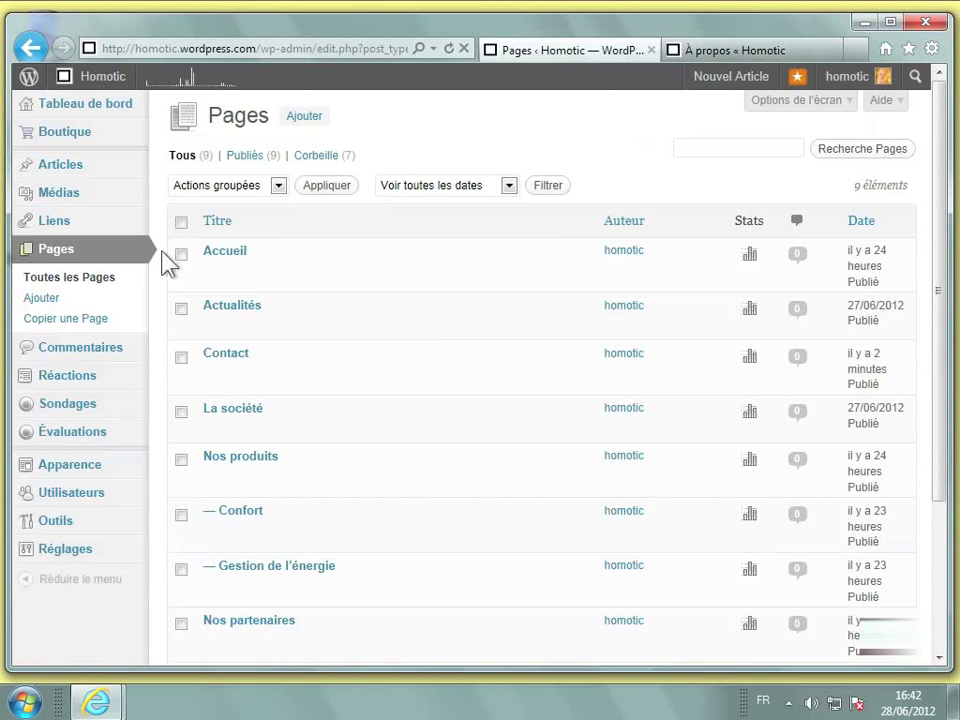
left_click(226, 258)
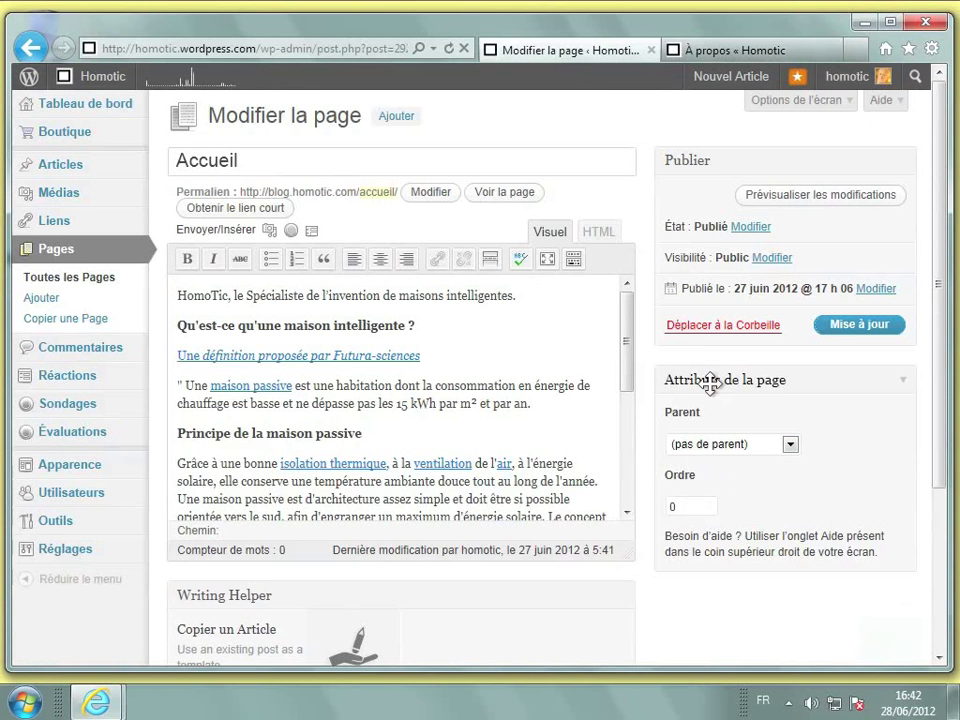
left_click(686, 503)
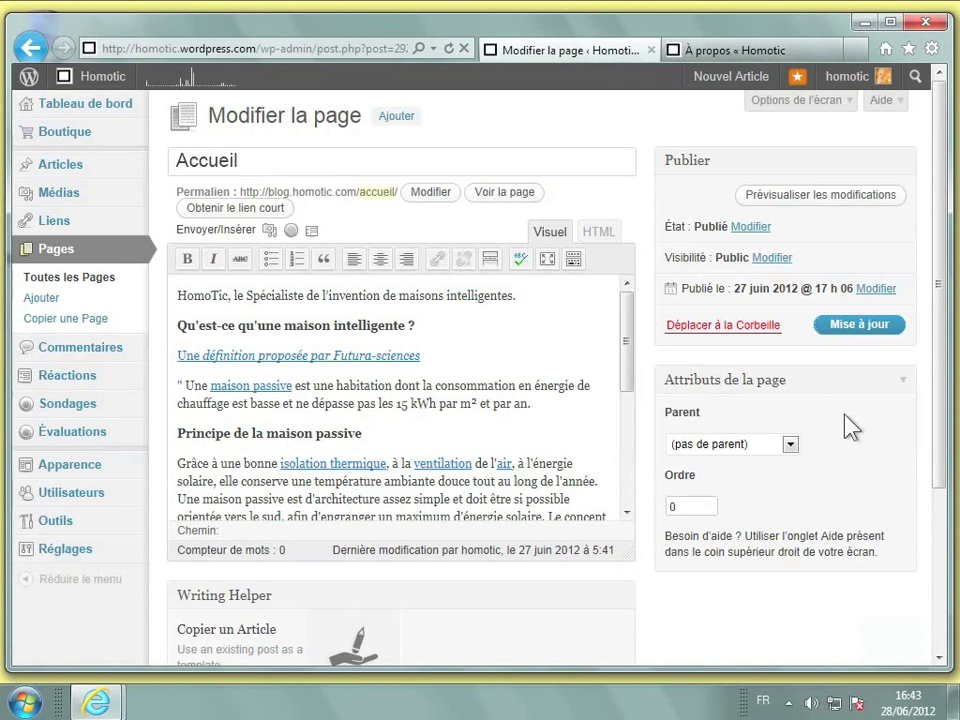
left_click(868, 325)
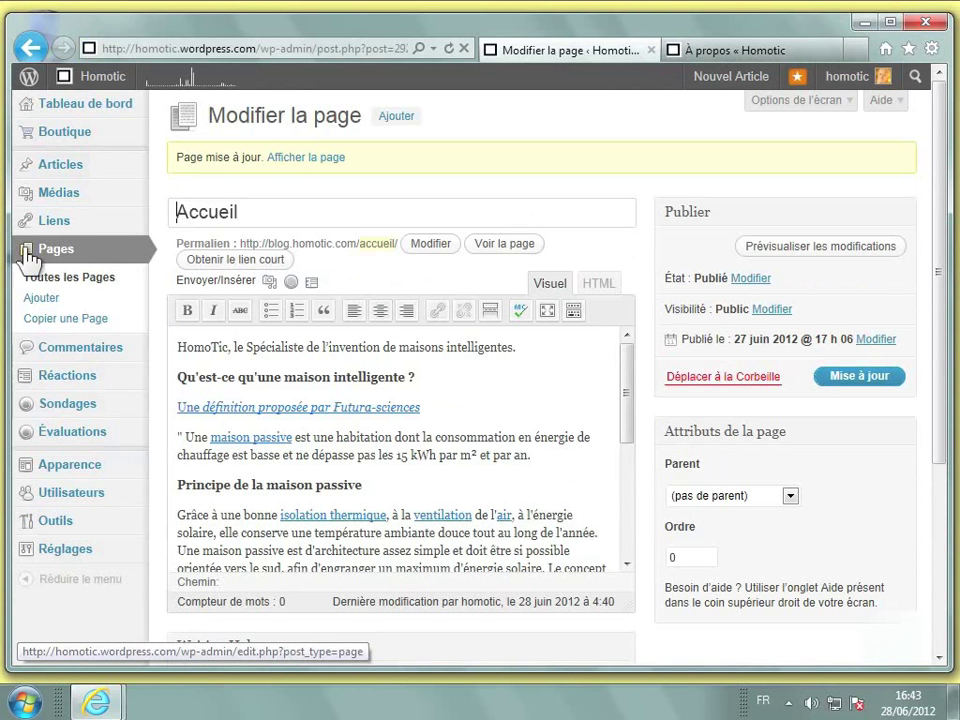
Step: Open the Contact page for editing, check its place in the public navigation bar, set its Ordre to 6 and update it
left_click(46, 288)
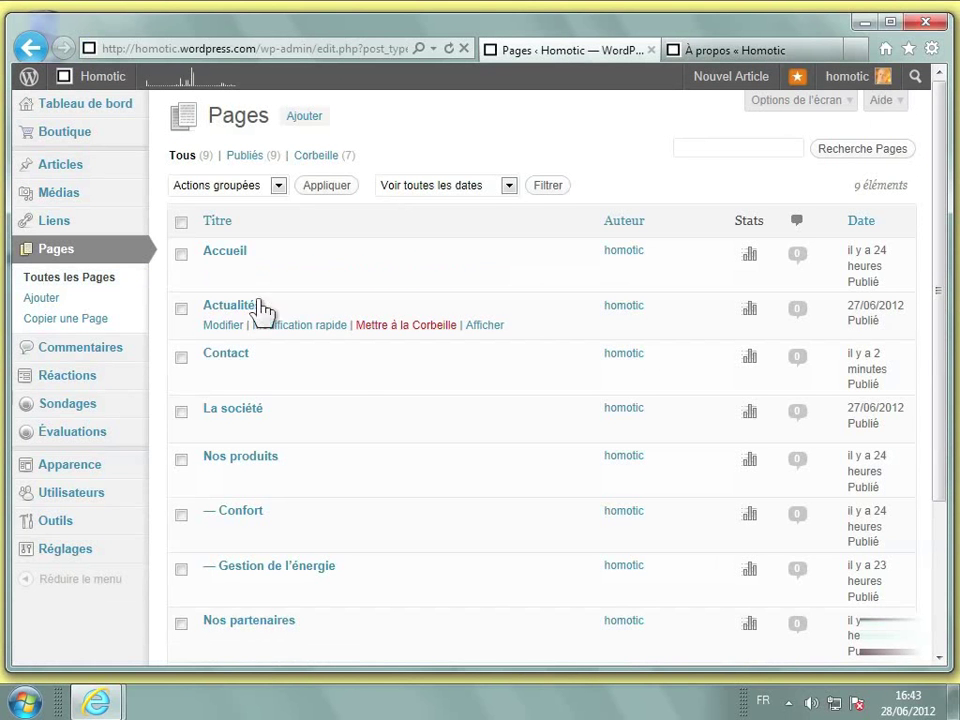
left_click(231, 366)
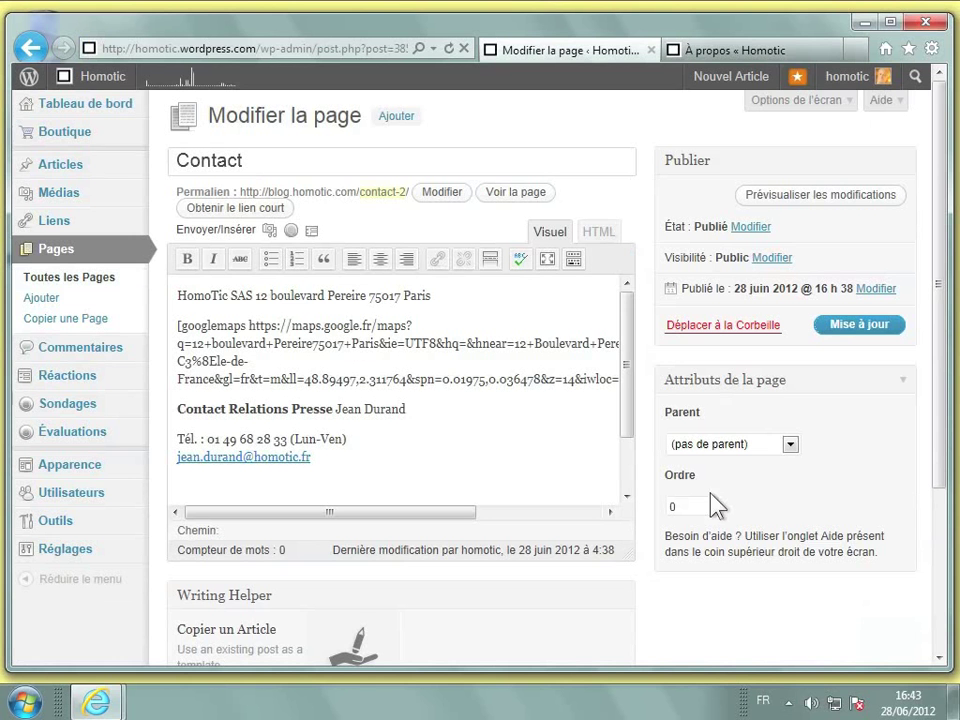
left_click(748, 52)
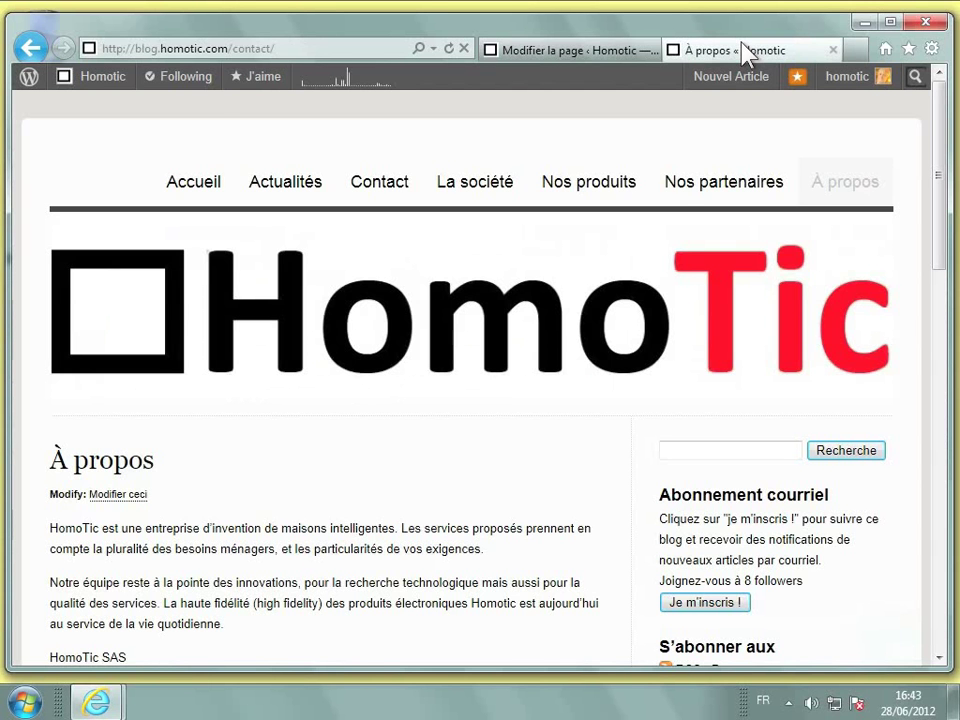
left_click(606, 50)
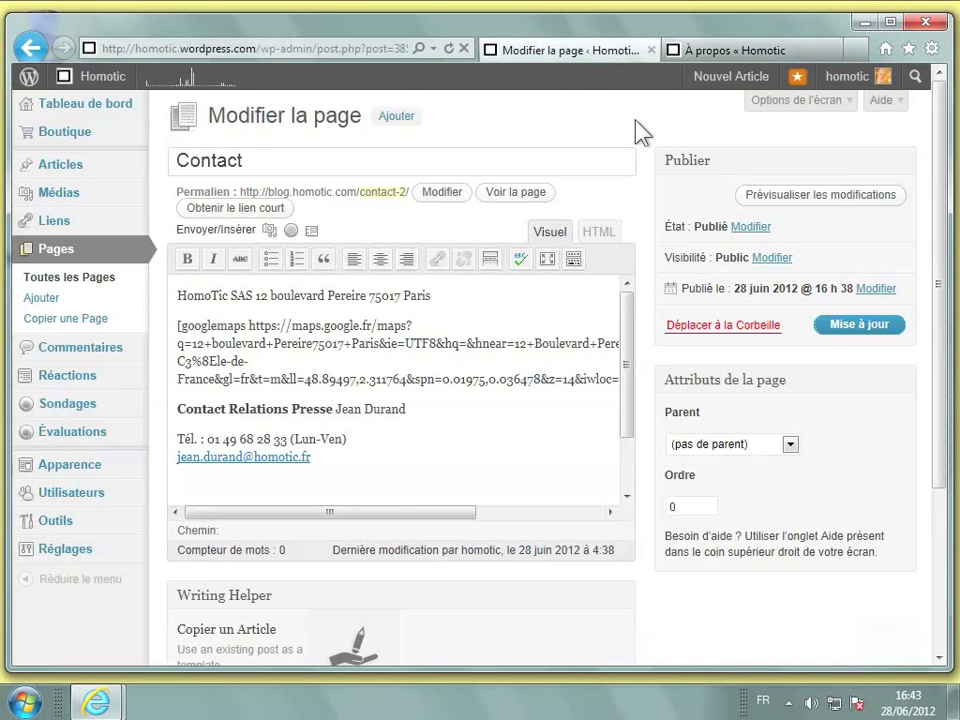
double_click(693, 501)
type("6")
left_click(857, 330)
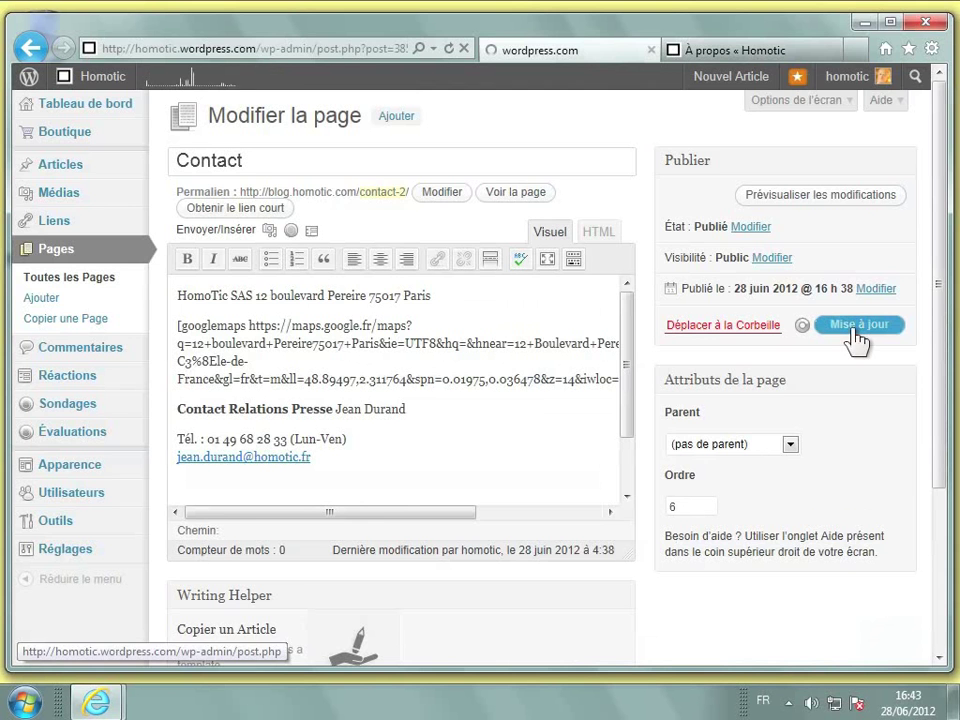
Step: Reload the public blog, check the page order in its navigation bar, and review the published Contact page's map and contact details
left_click(745, 50)
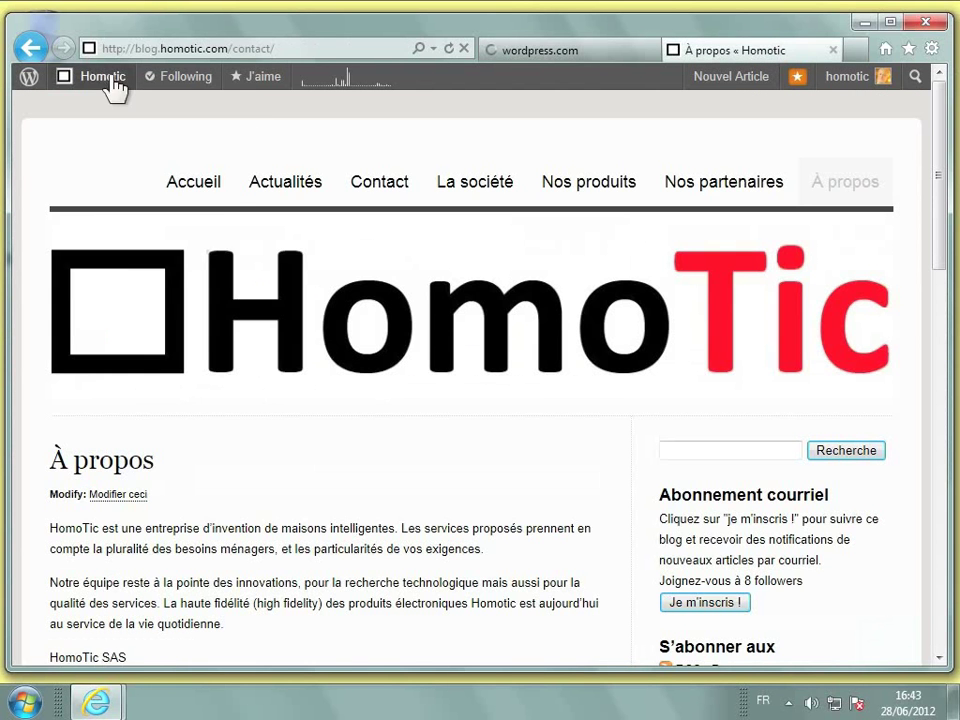
left_click(449, 49)
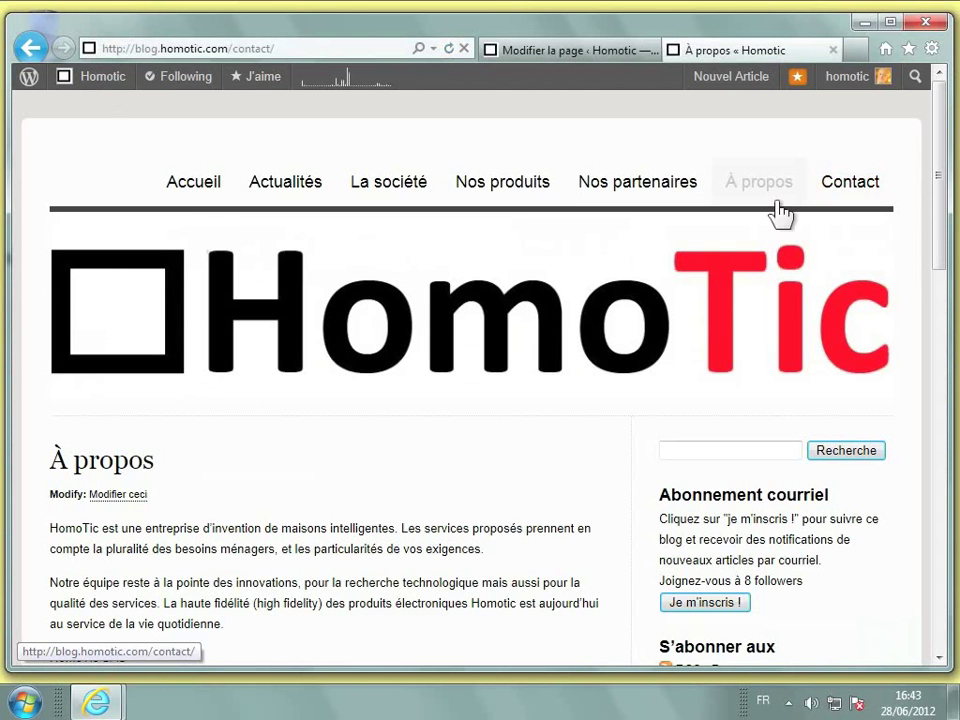
left_click(838, 193)
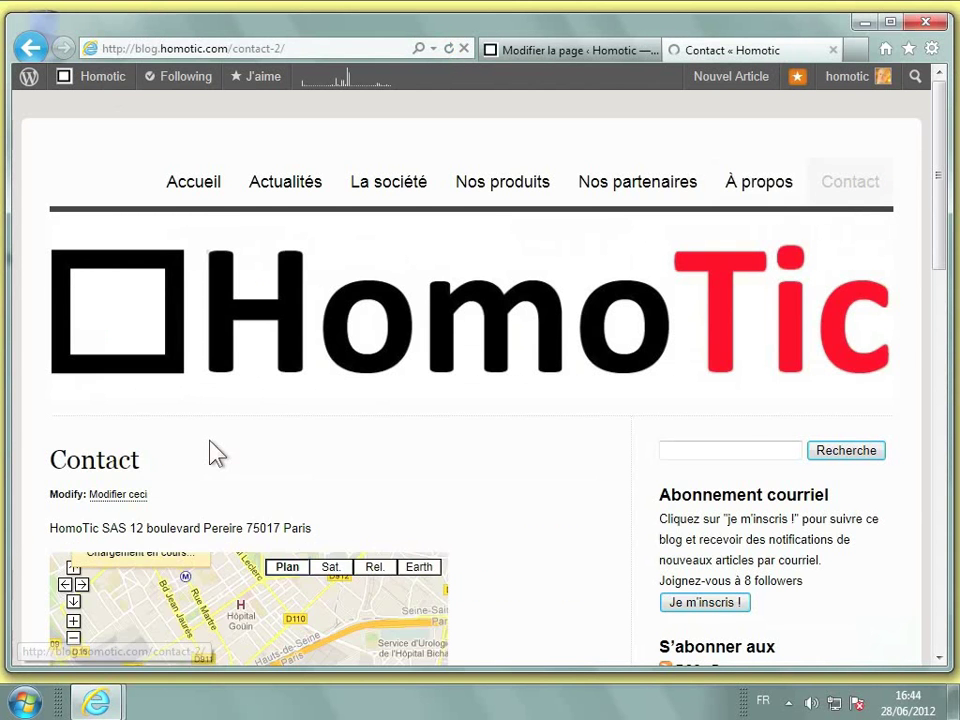
scroll(210, 450, "down", 1)
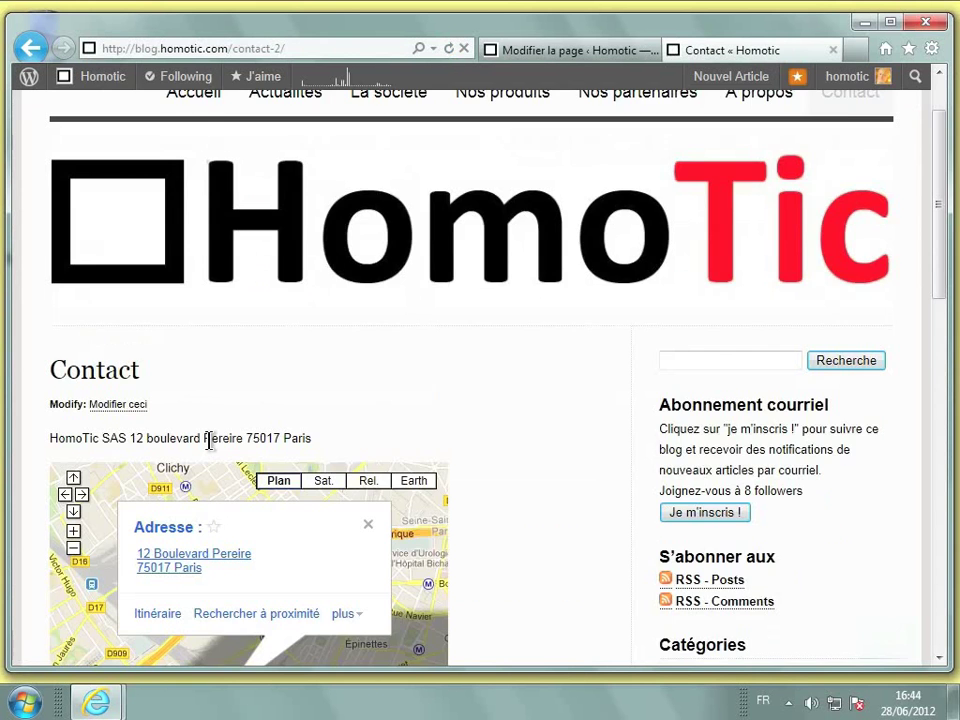
scroll(210, 445, "down", 3)
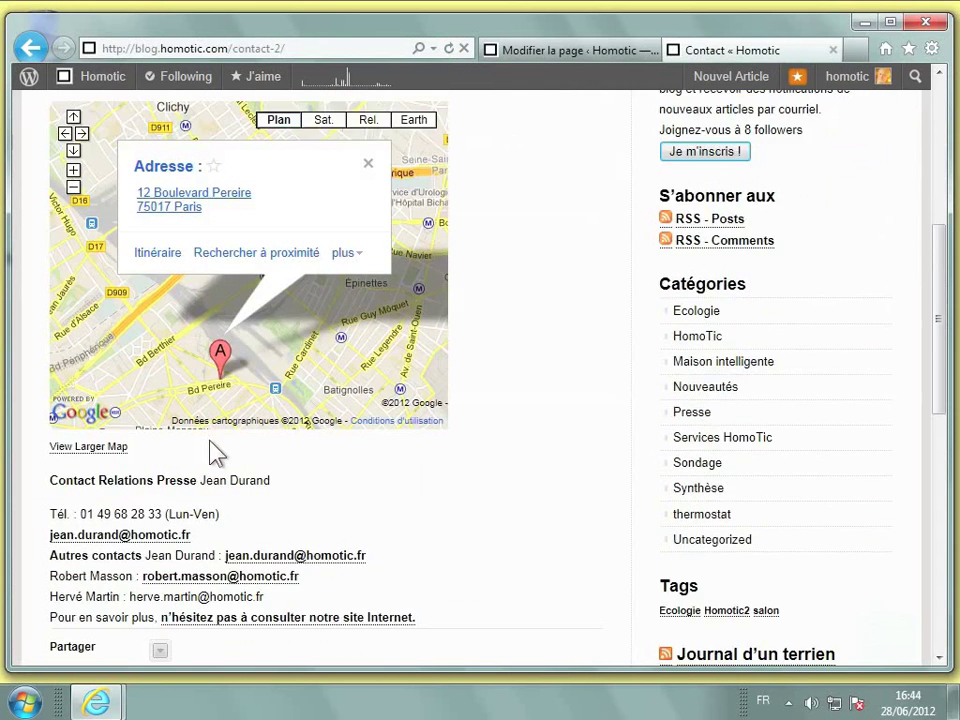
scroll(215, 452, "down", 3)
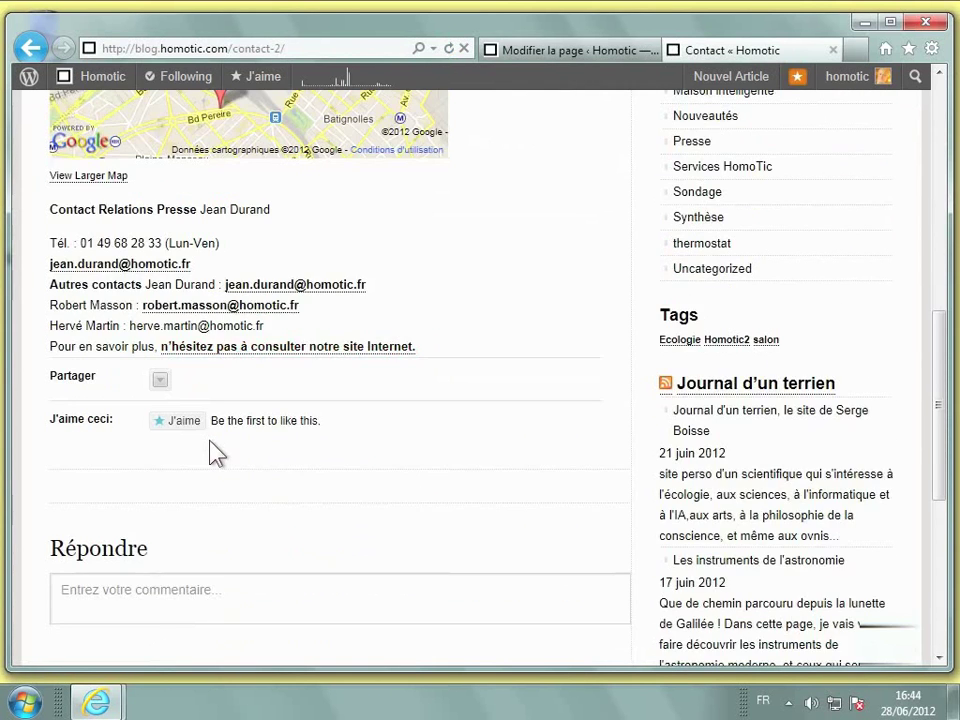
scroll(217, 453, "up", 3)
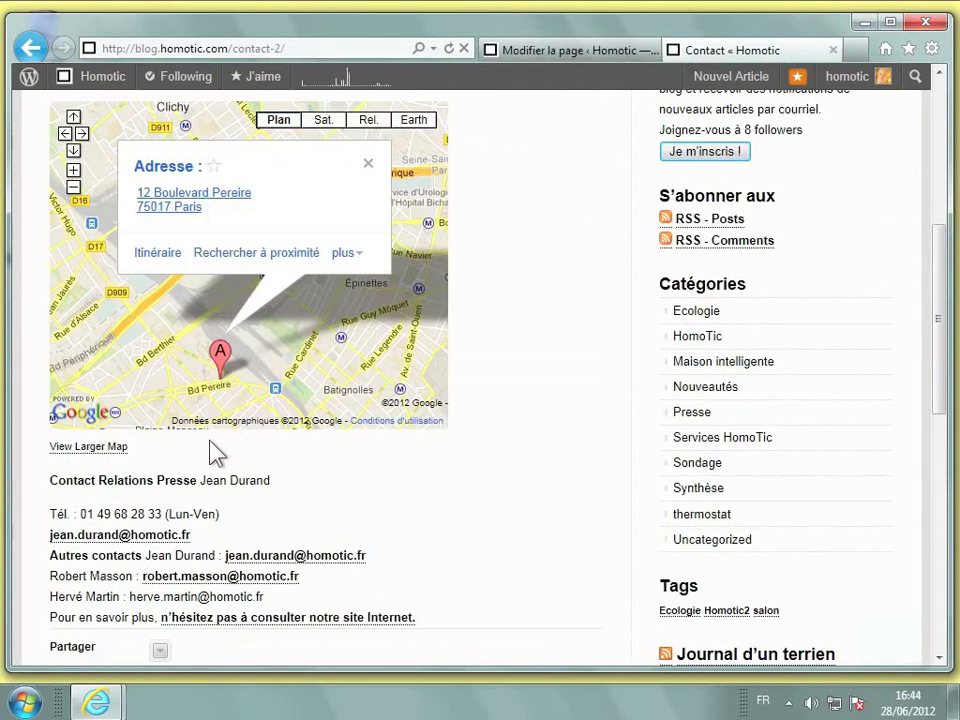
scroll(218, 453, "up", 2)
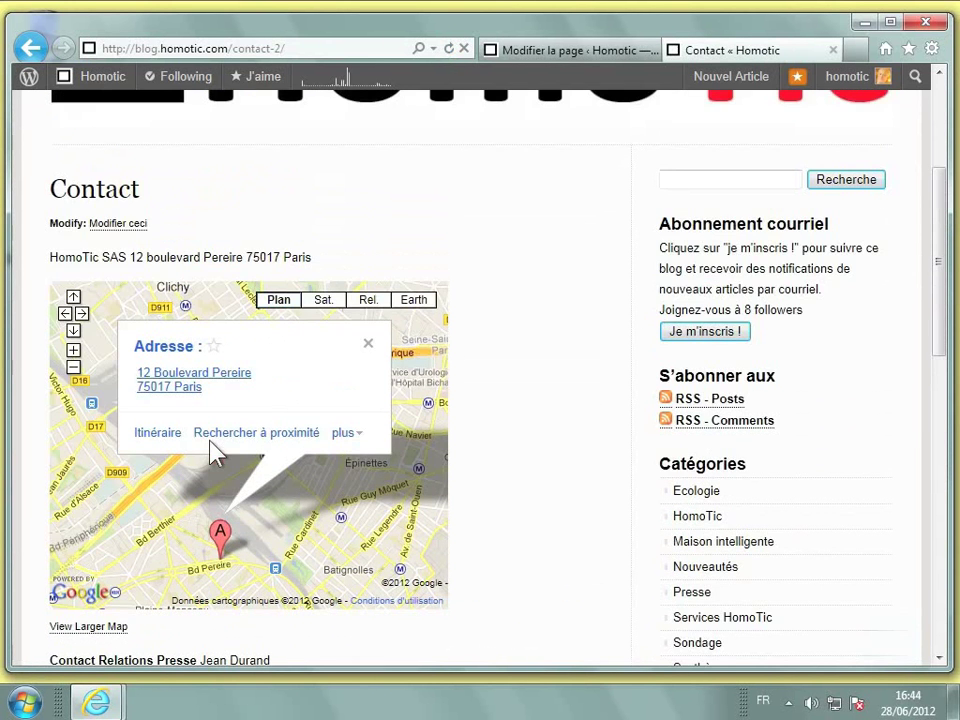
scroll(218, 453, "up", 3)
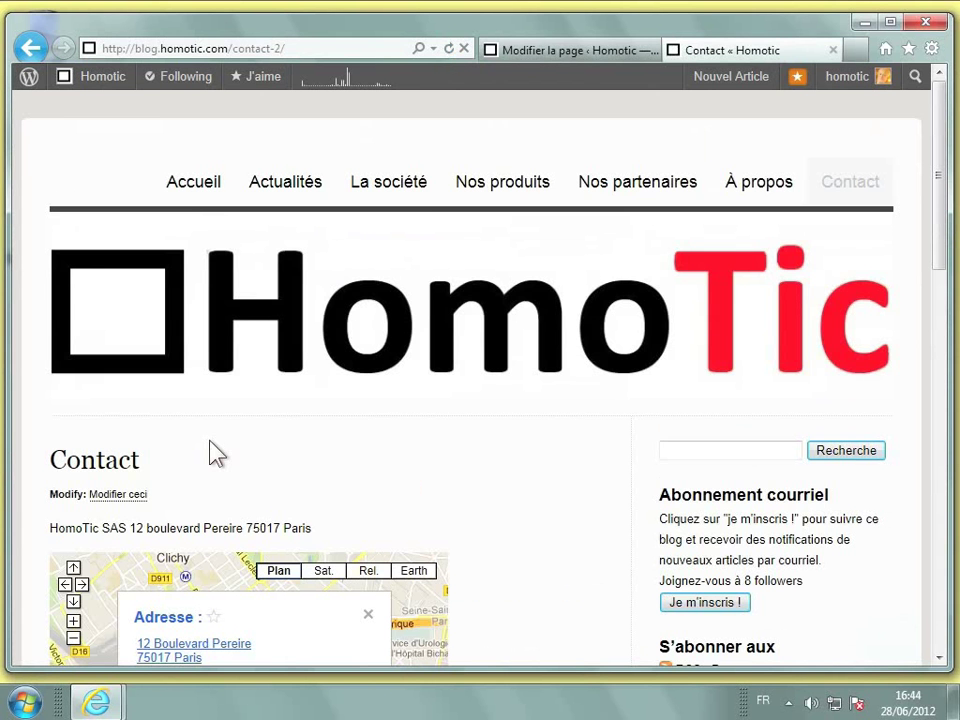
Step: Move the Contact page to the trash from the list of all pages, and return to that list
left_click(557, 60)
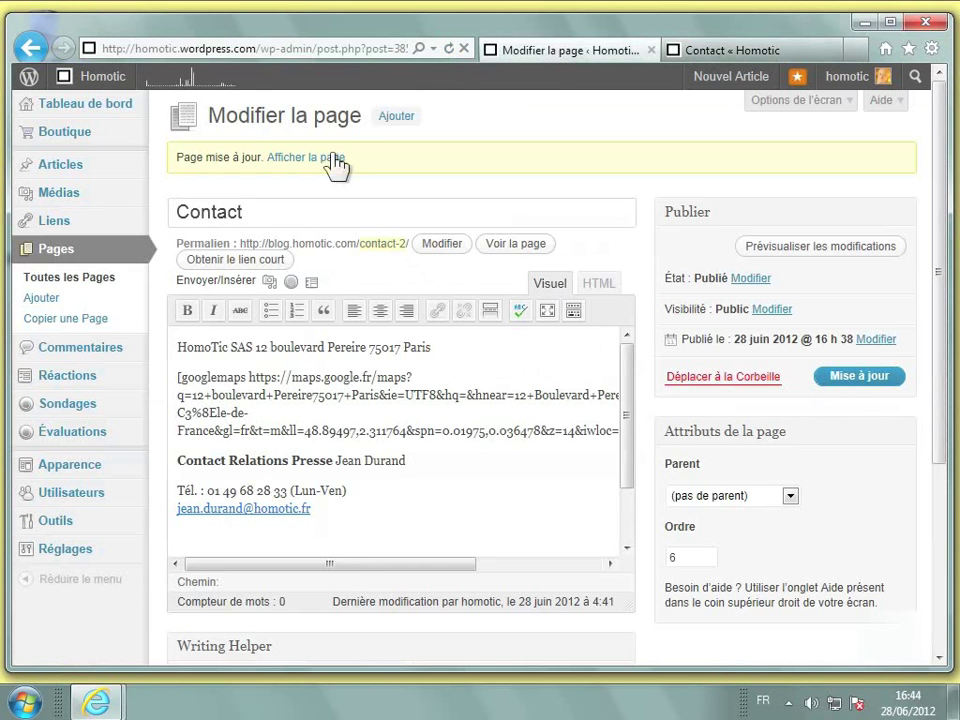
left_click(105, 289)
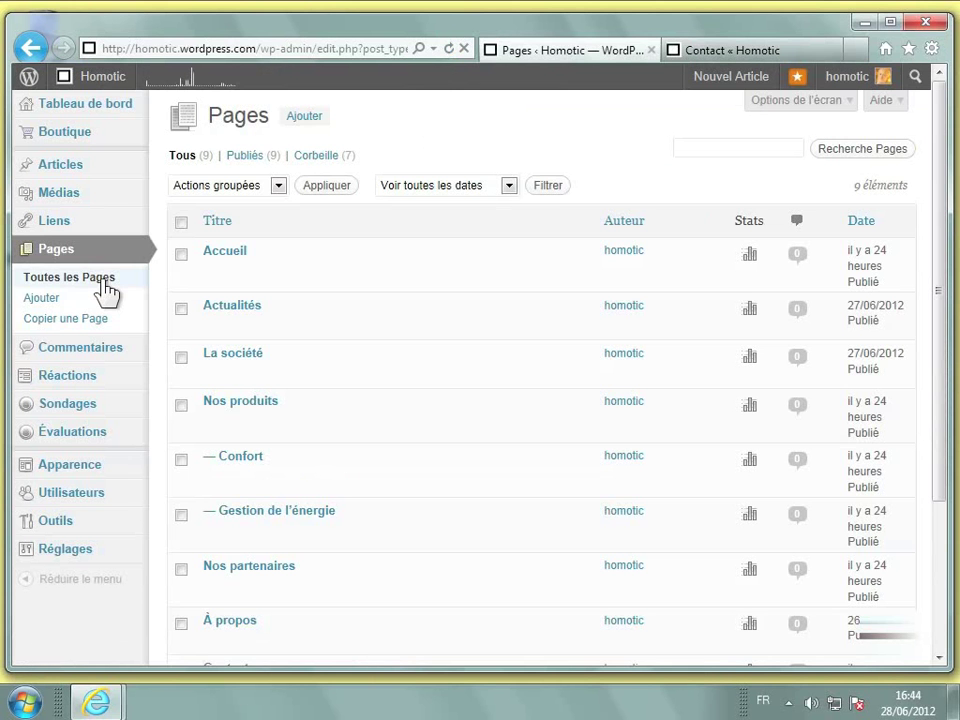
mouse_move(343, 292)
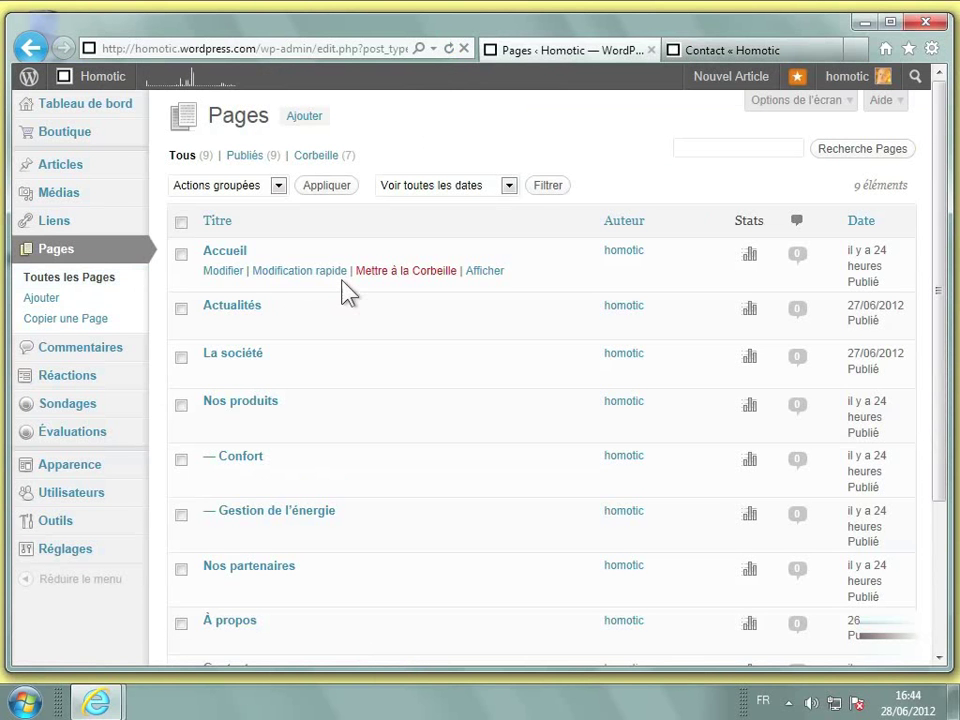
mouse_move(334, 426)
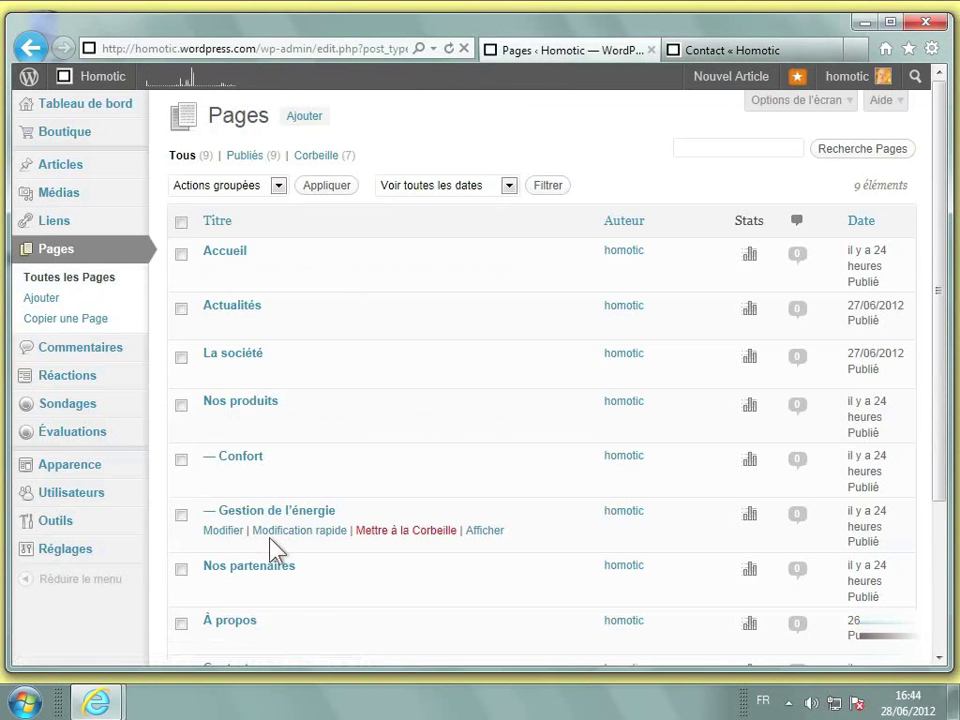
scroll(251, 632, "down", 2)
mouse_move(236, 596)
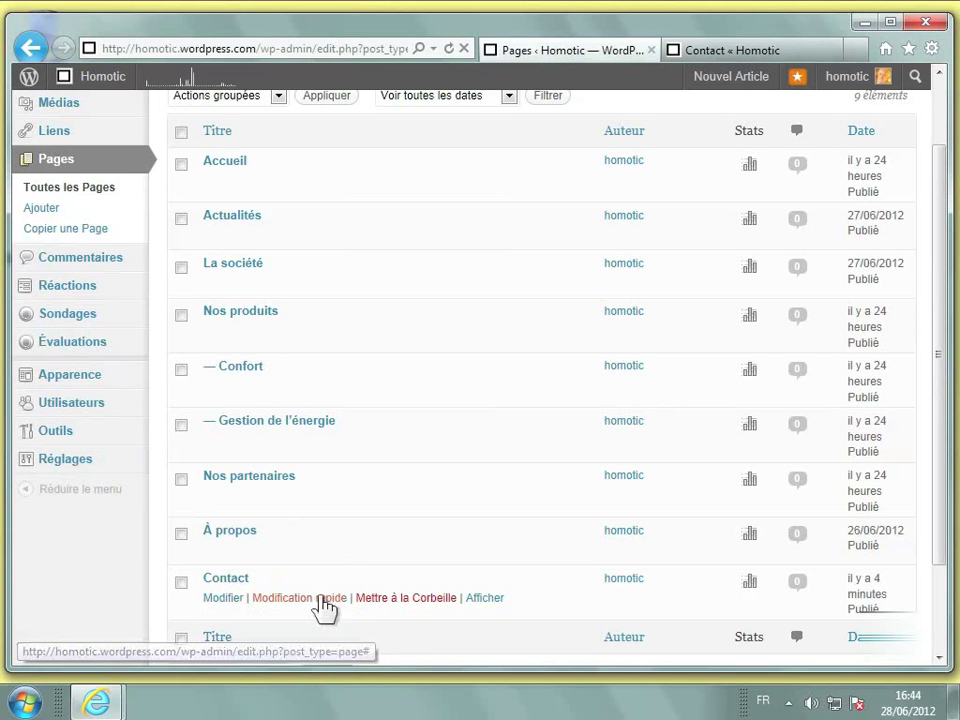
left_click(411, 597)
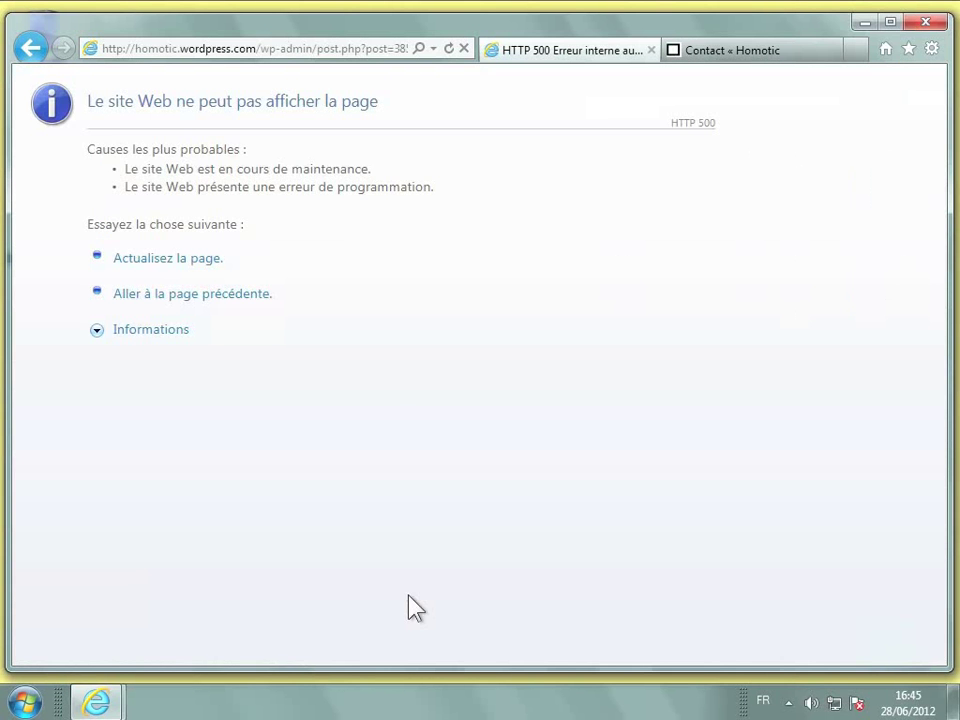
left_click(30, 48)
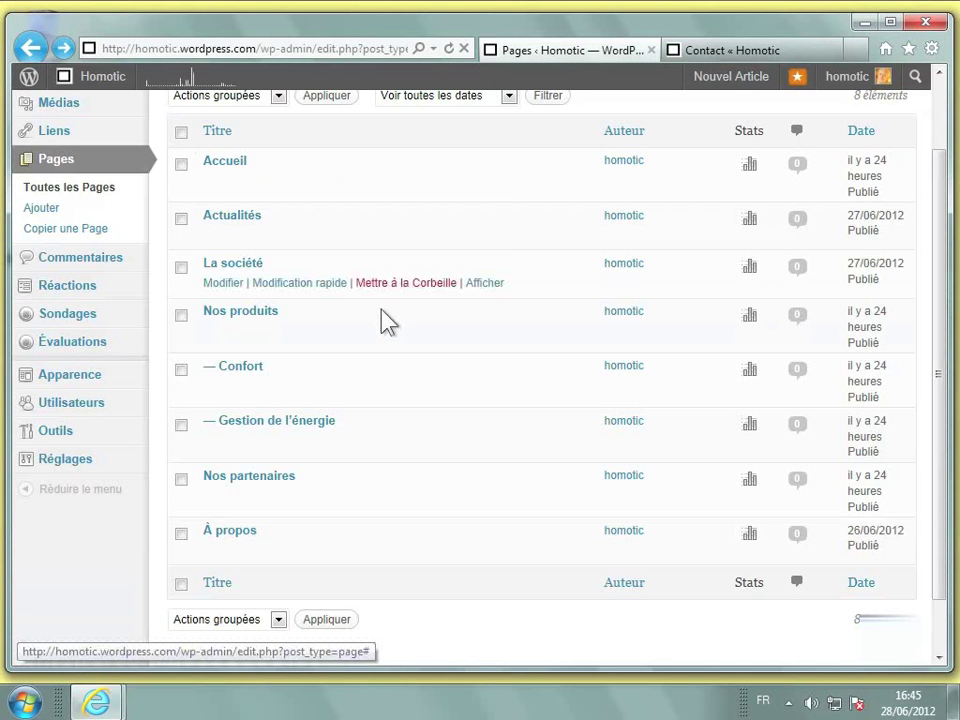
Step: Examine the remaining pages in the list and the bulk actions offered for them, without choosing any
mouse_move(405, 496)
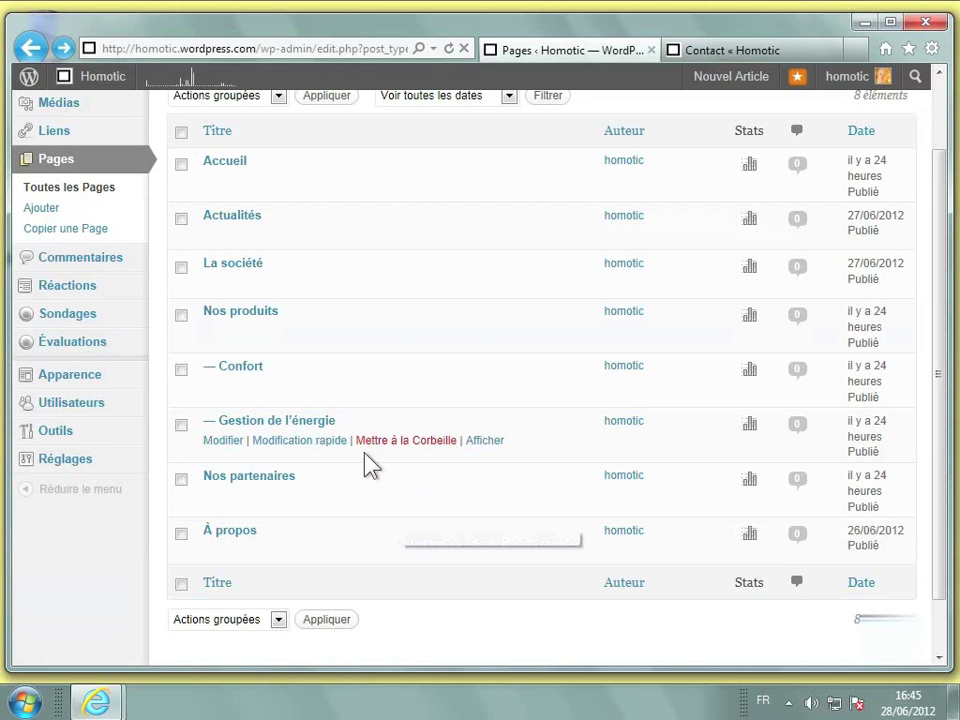
scroll(455, 530, "up", 1)
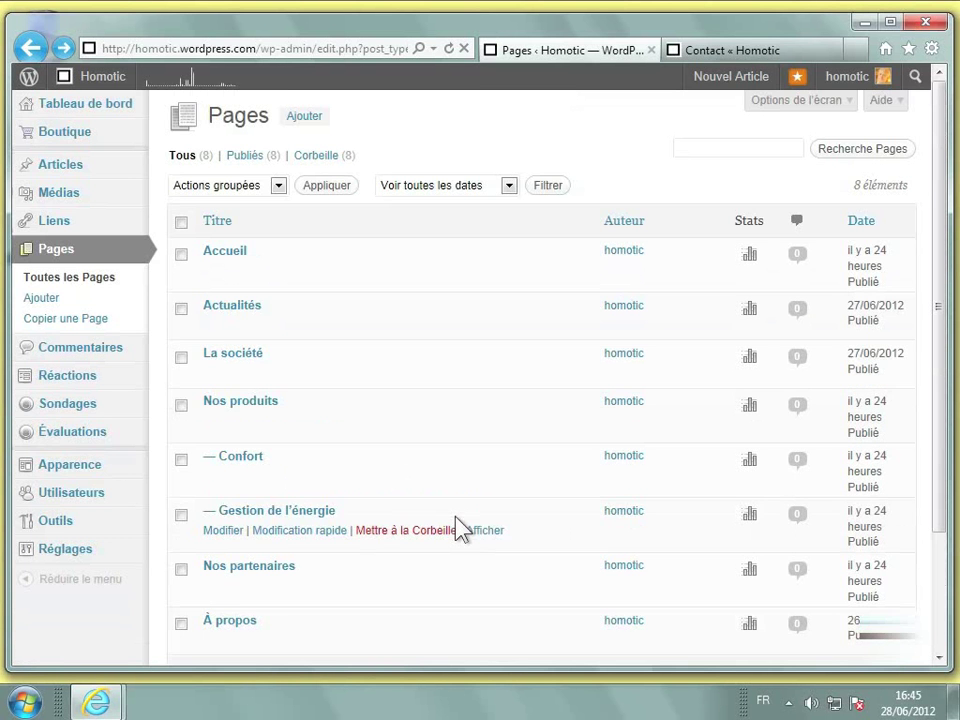
scroll(458, 528, "down", 2)
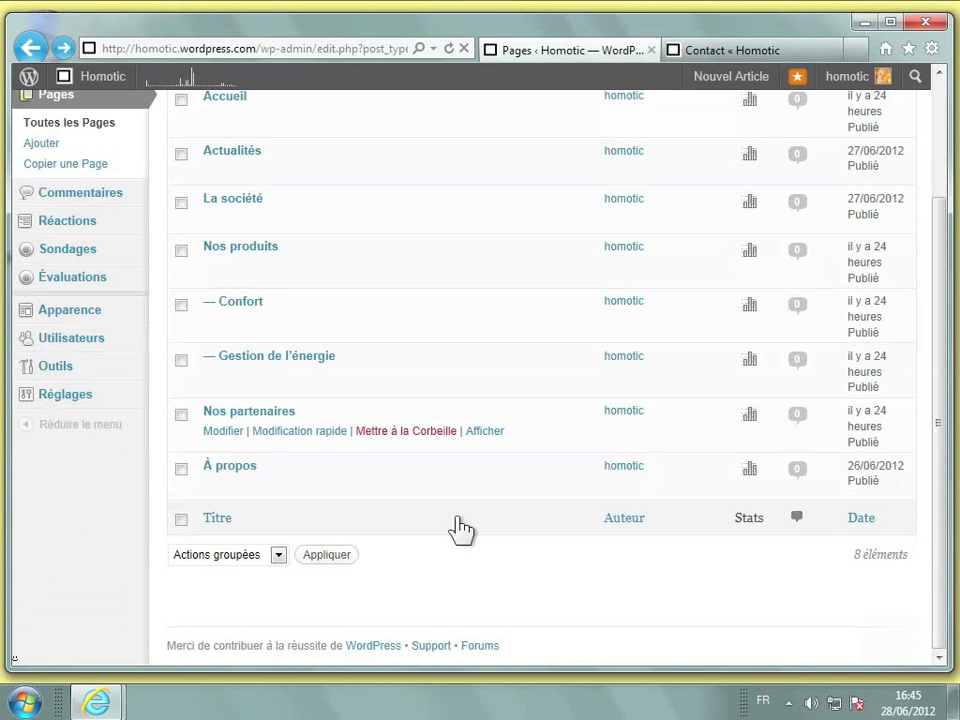
scroll(455, 530, "up", 1)
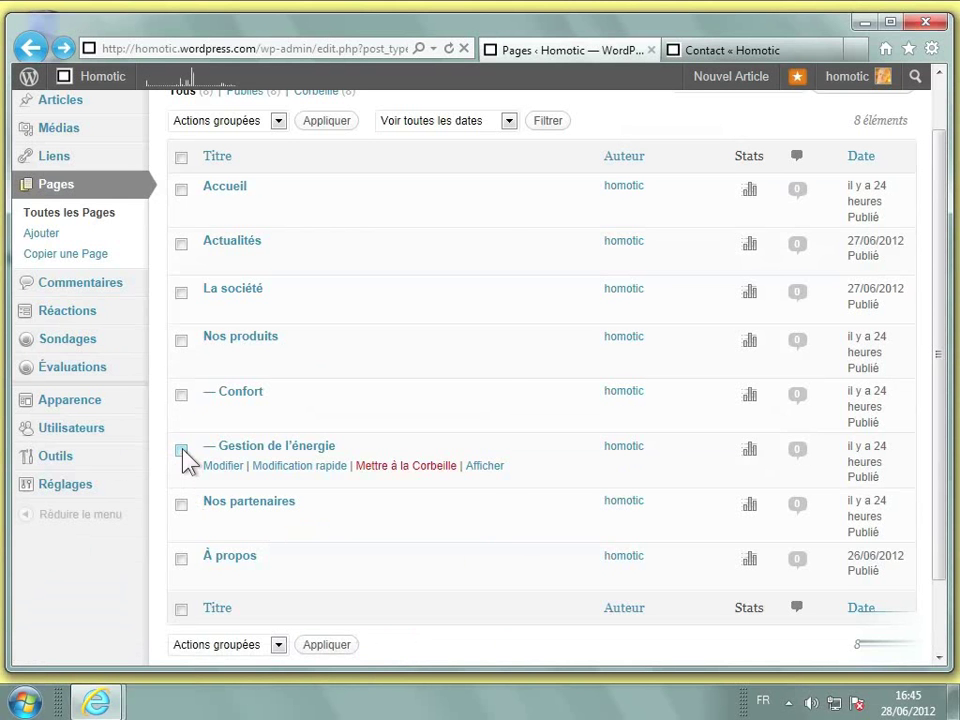
left_click(215, 124)
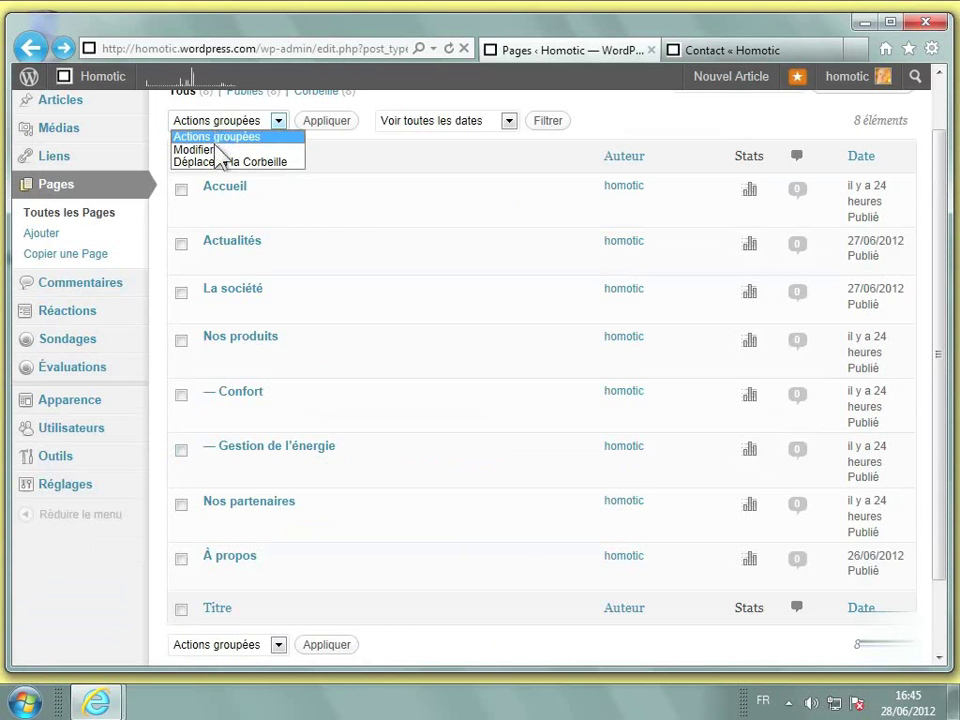
left_click(214, 163)
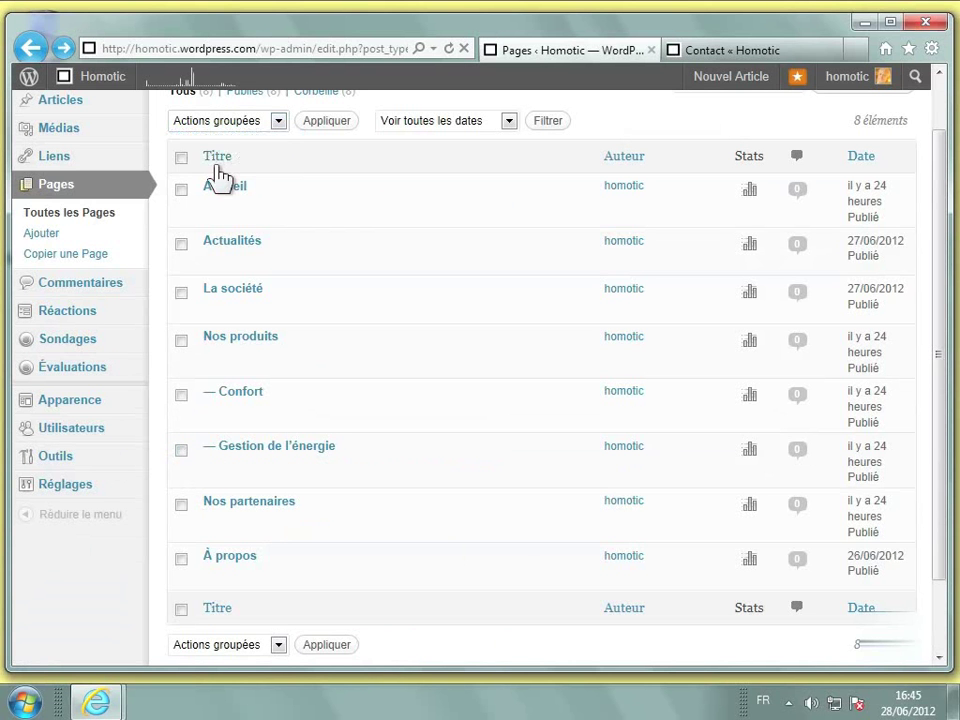